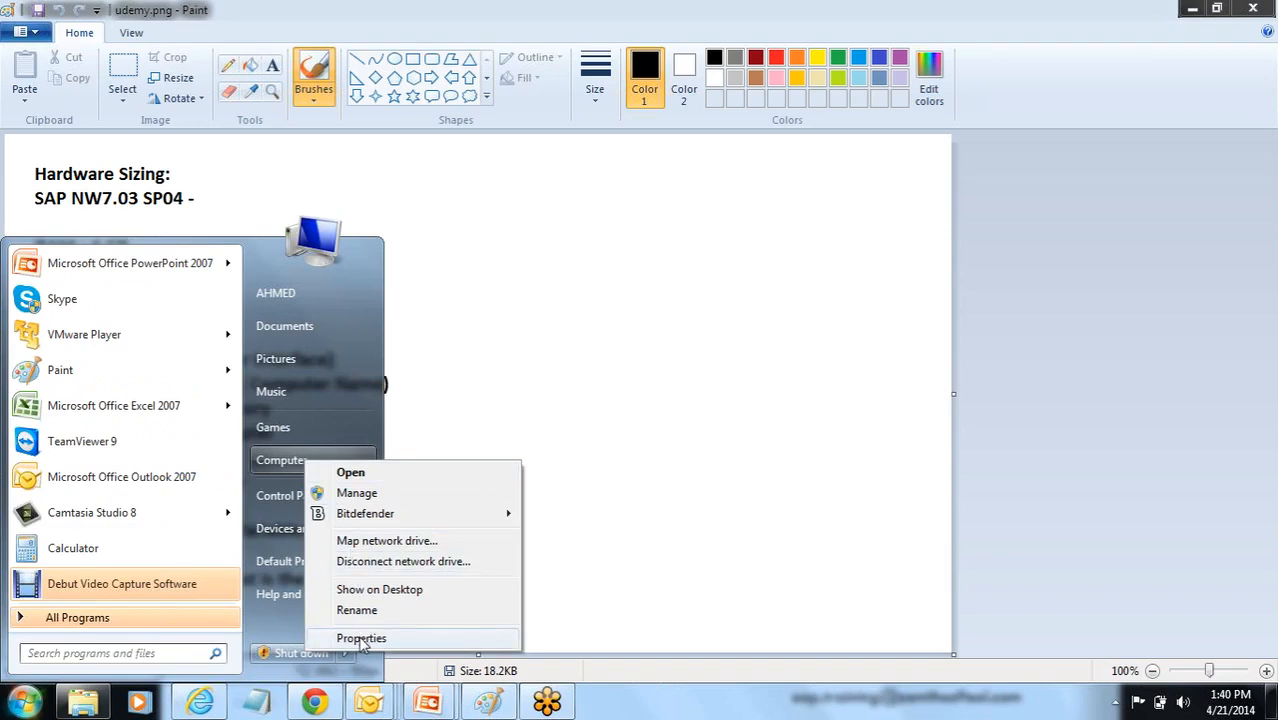
Open the computer's advanced system settings and enter BASISECC as the computer description.
click(362, 639)
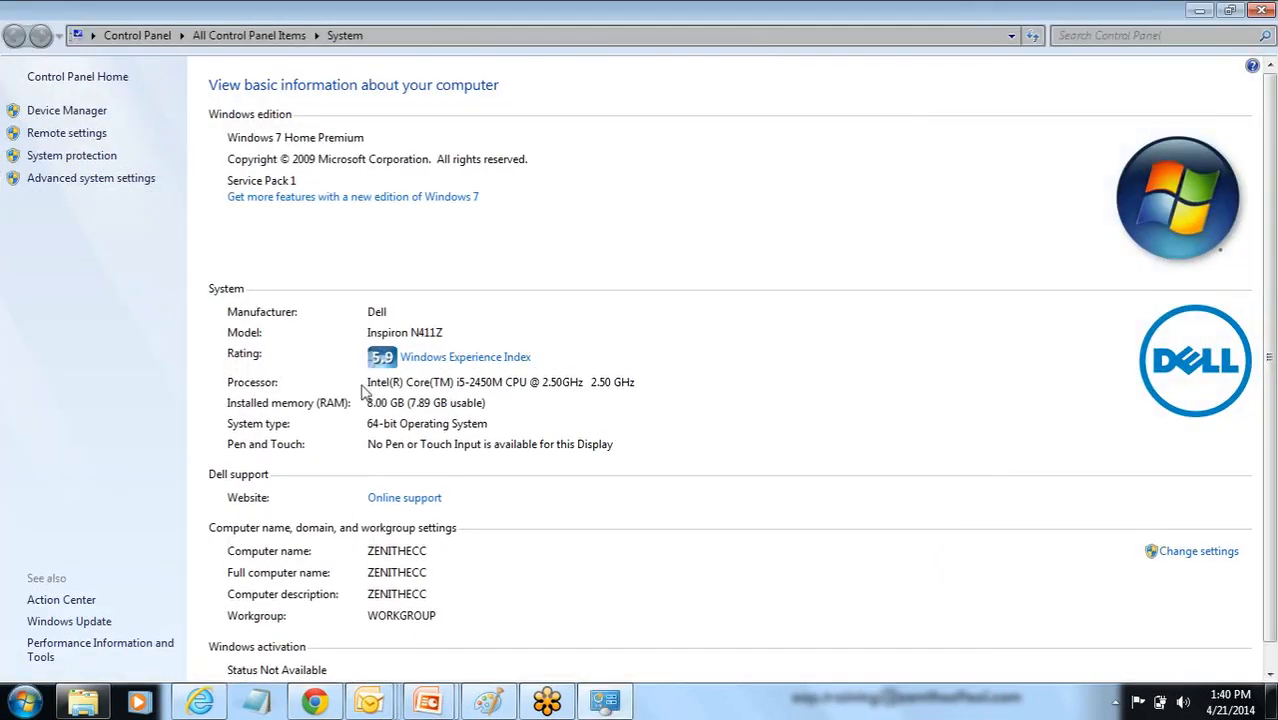
click(132, 186)
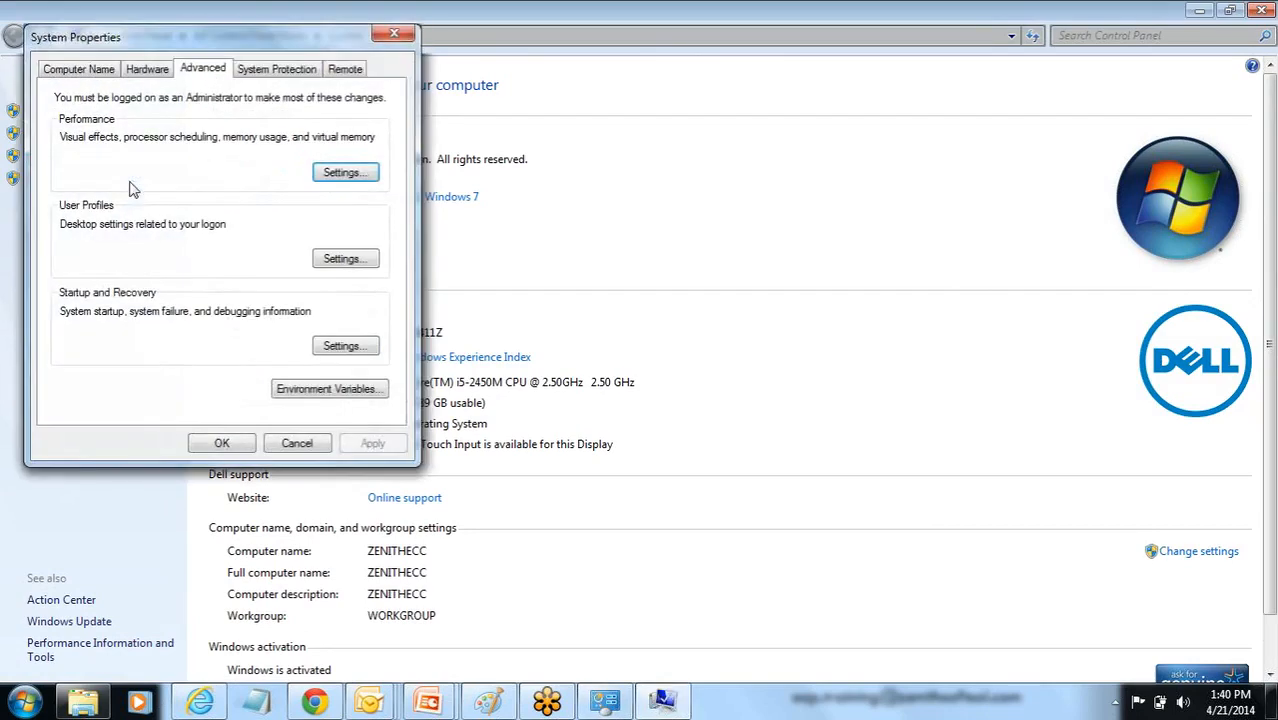
click(78, 69)
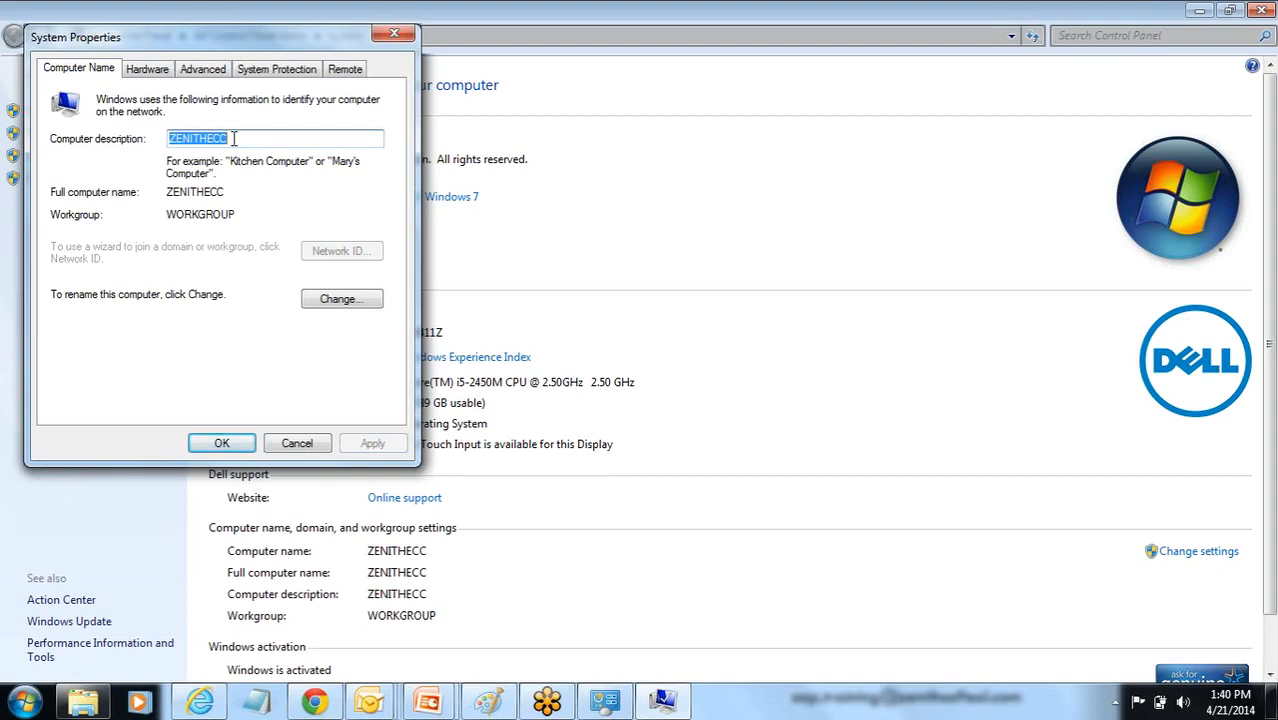
text(BAS)
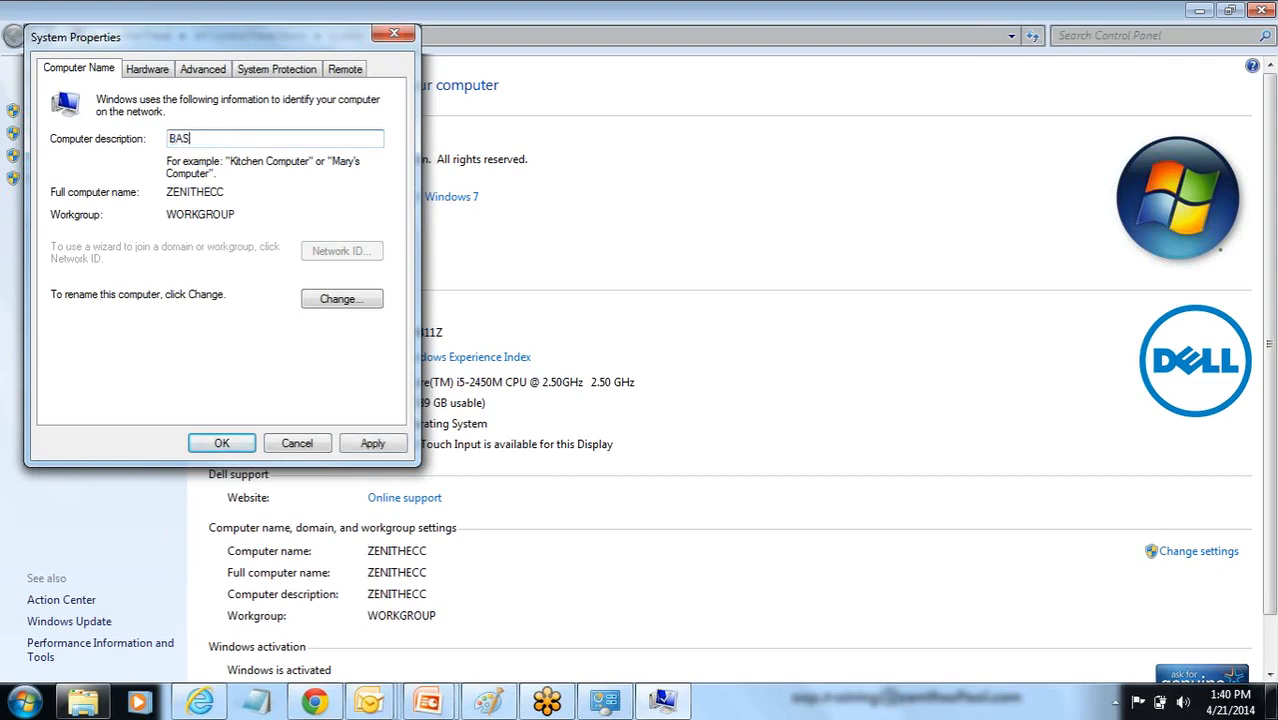
text(ISECC)
Try renaming the computer to BASISECC, then discard the rename and the description change.
click(336, 298)
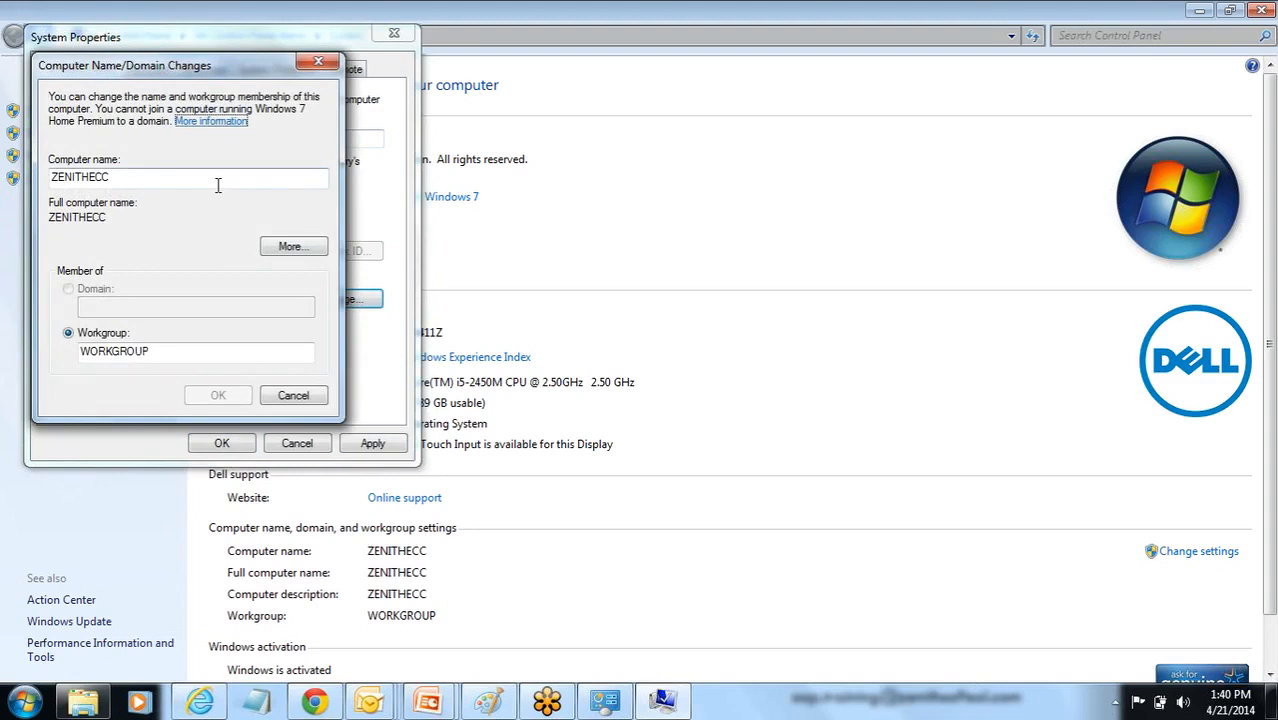
drag(170, 181, 45, 185)
text(B)
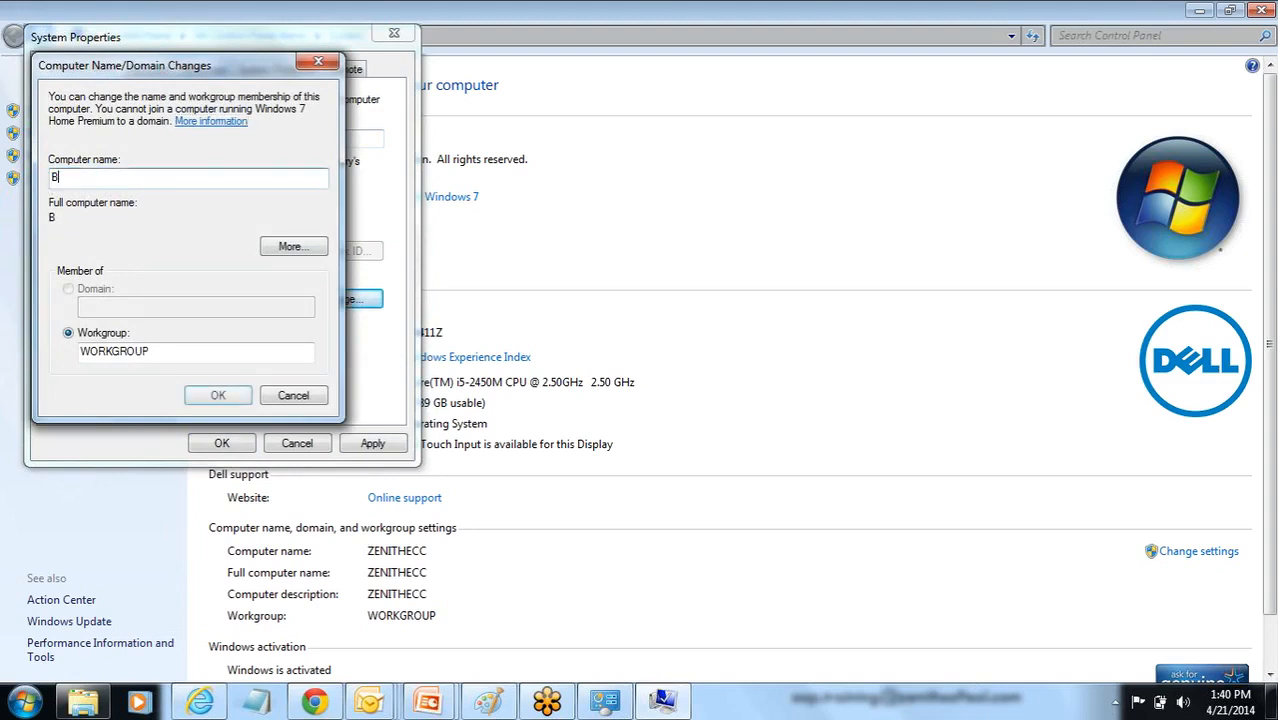
text(ASISECC)
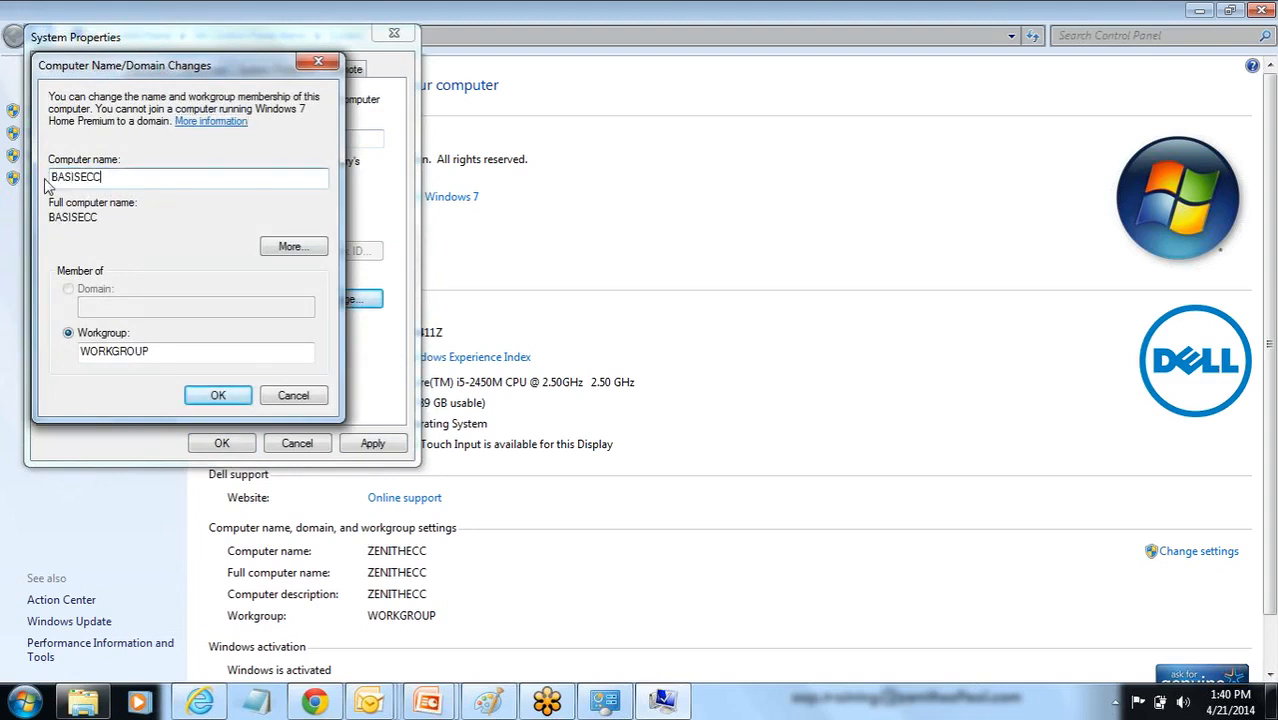
click(271, 401)
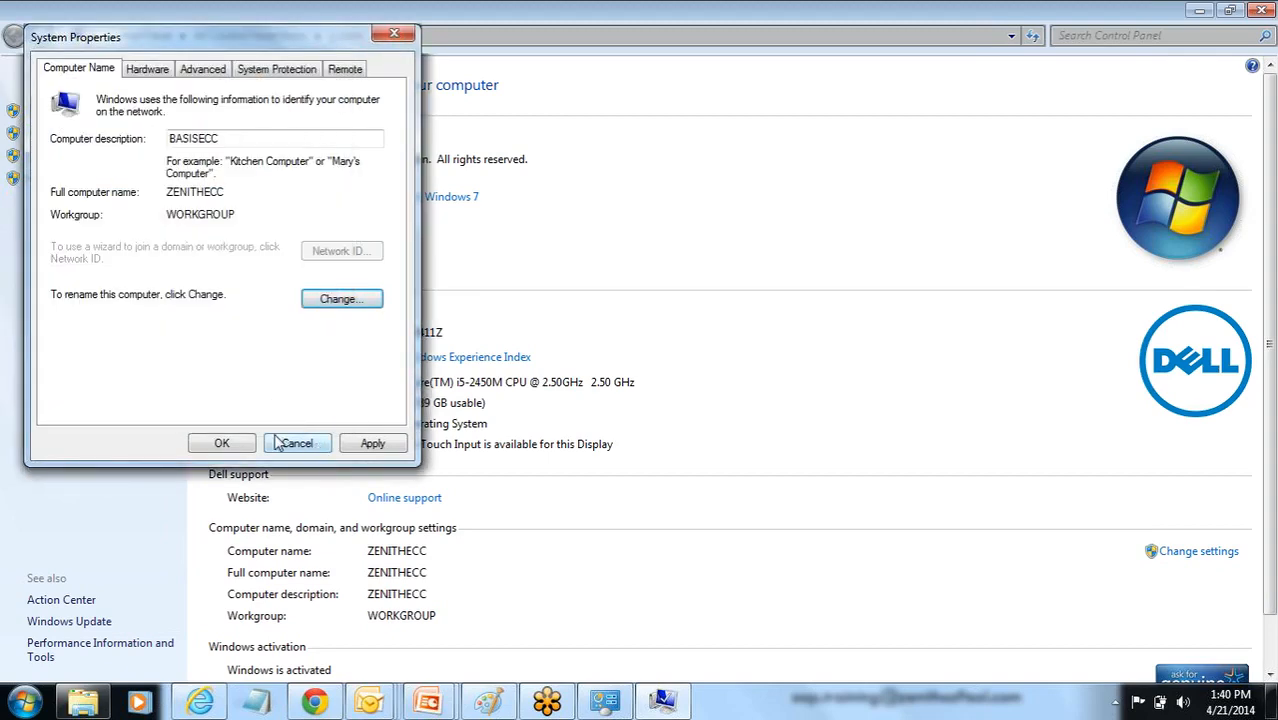
click(288, 448)
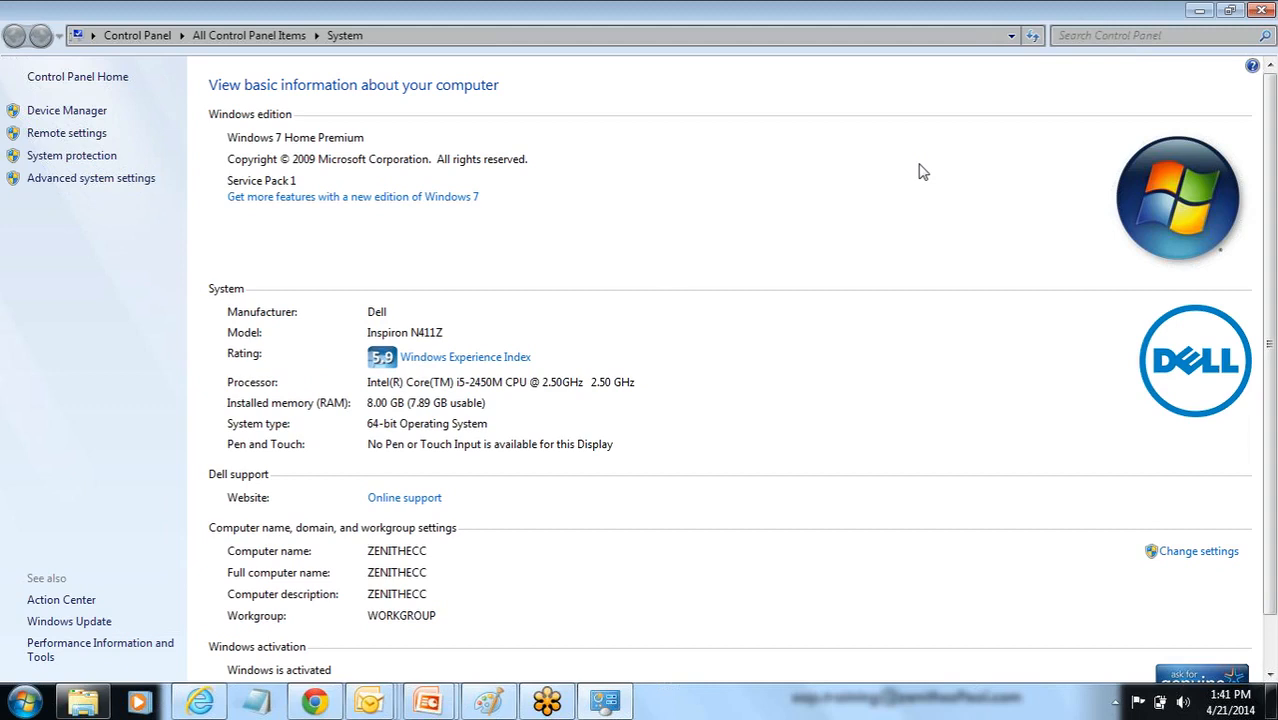
Switch to the running PowerPoint slide show and start Windows Task Manager over it.
mouse_move(433, 705)
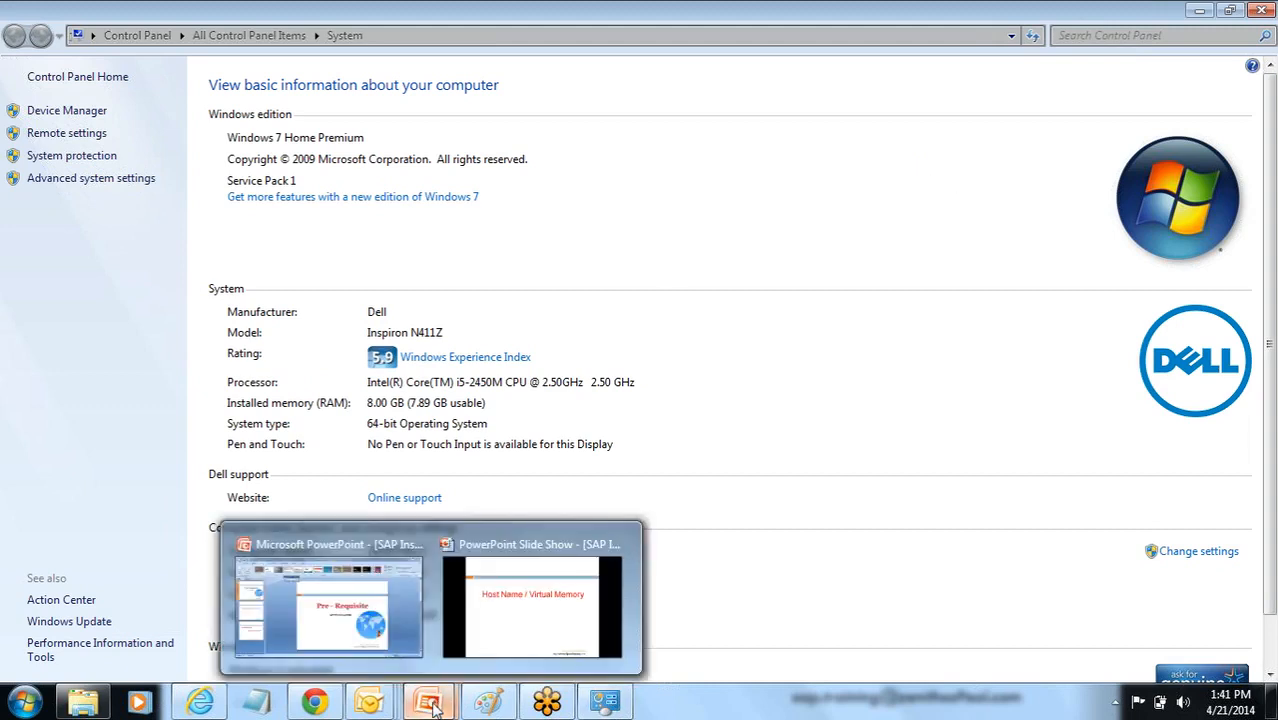
click(484, 646)
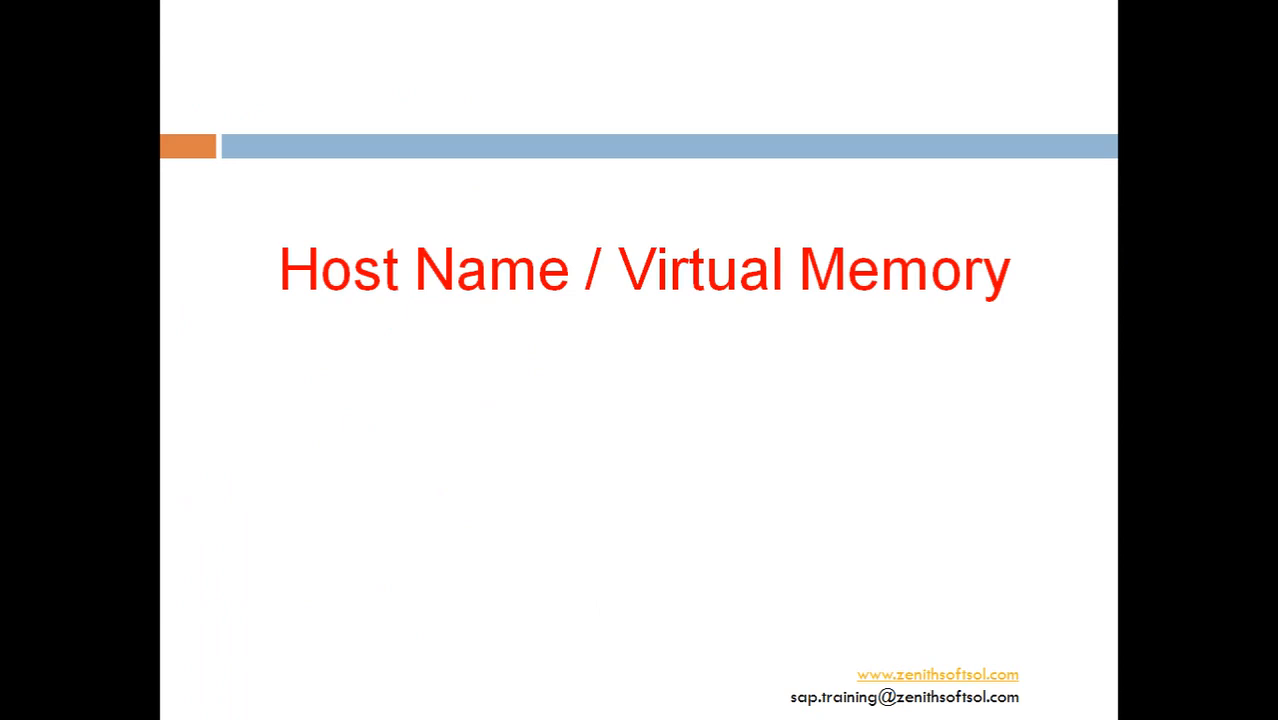
key(super)
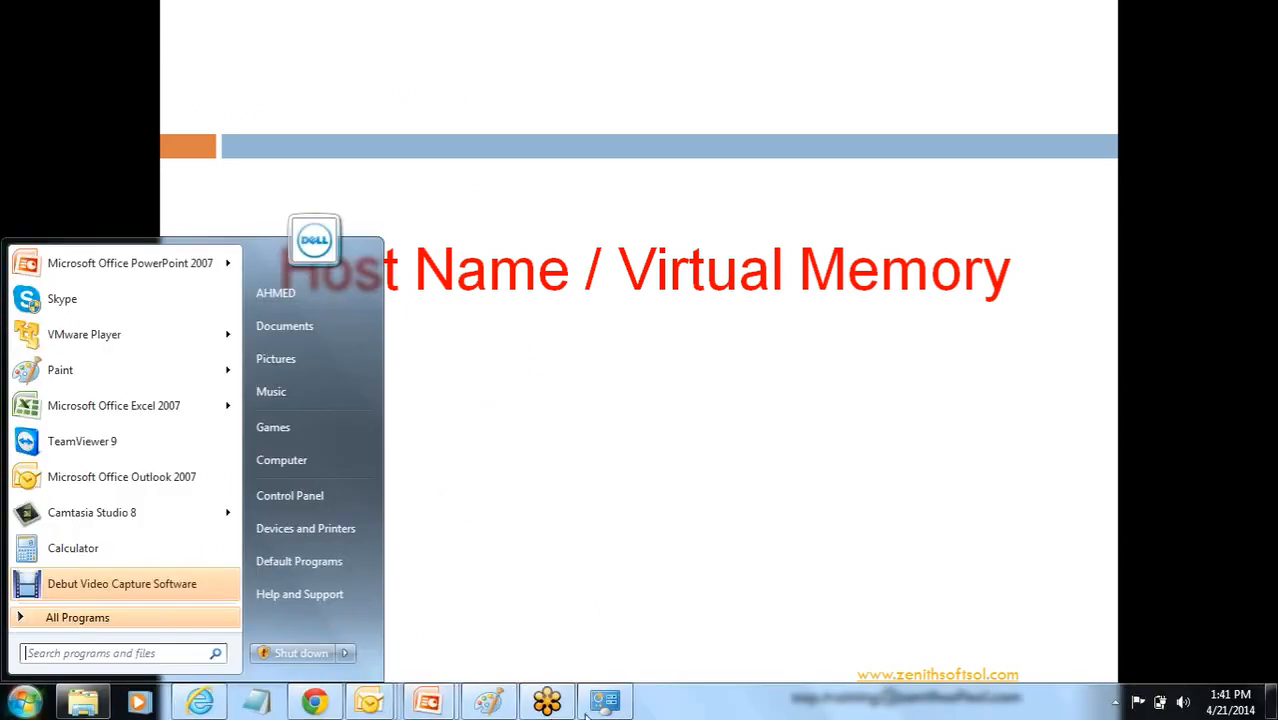
right_click(754, 710)
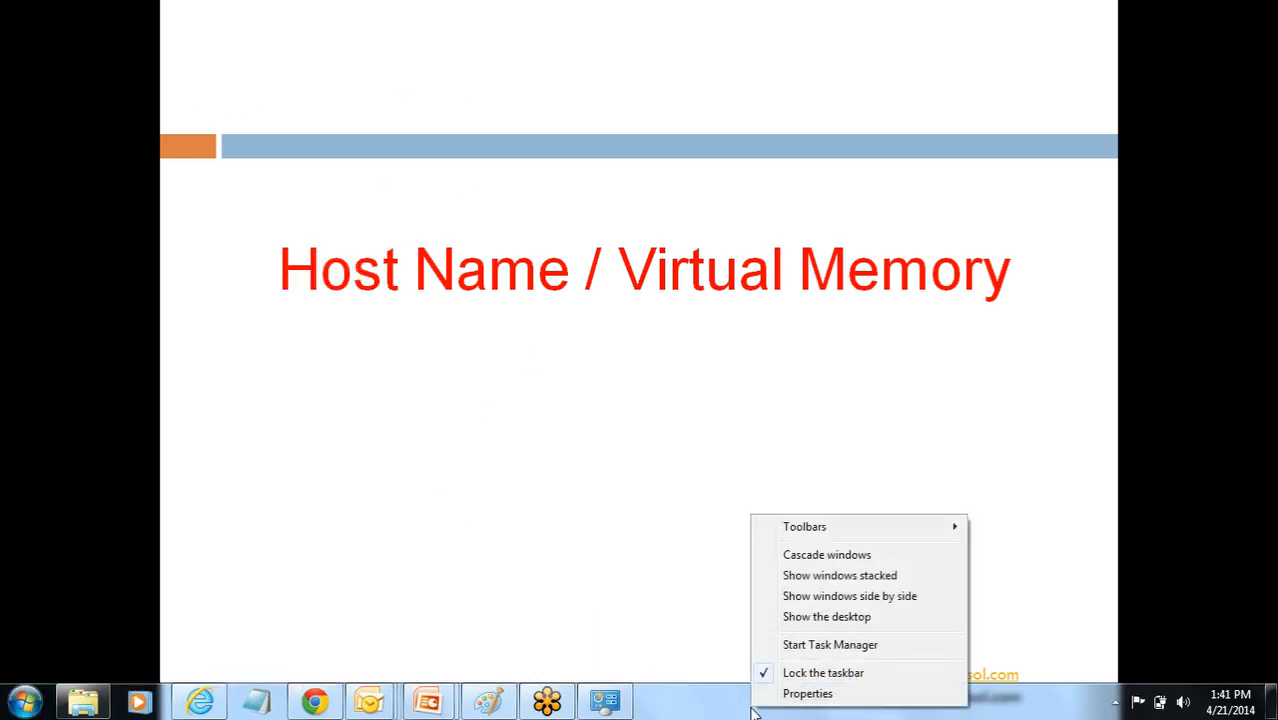
click(812, 648)
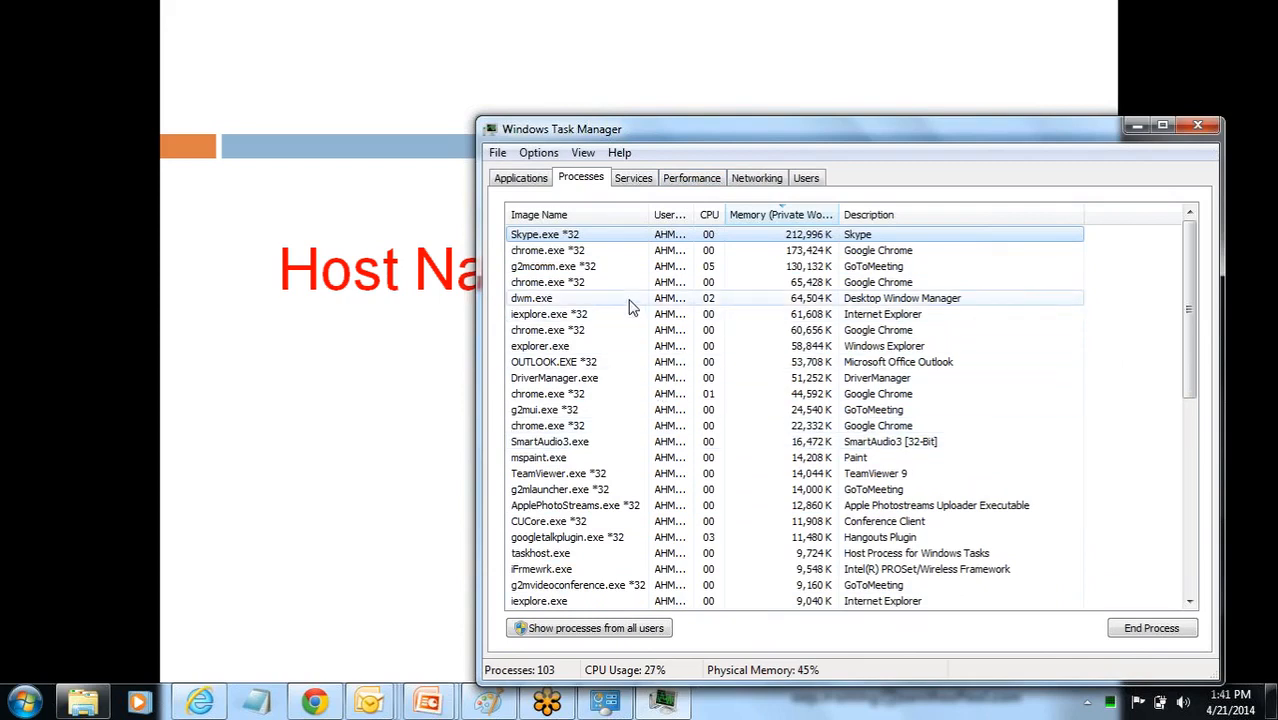
Sort the running processes by private memory in descending order and select the largest consumer.
click(773, 225)
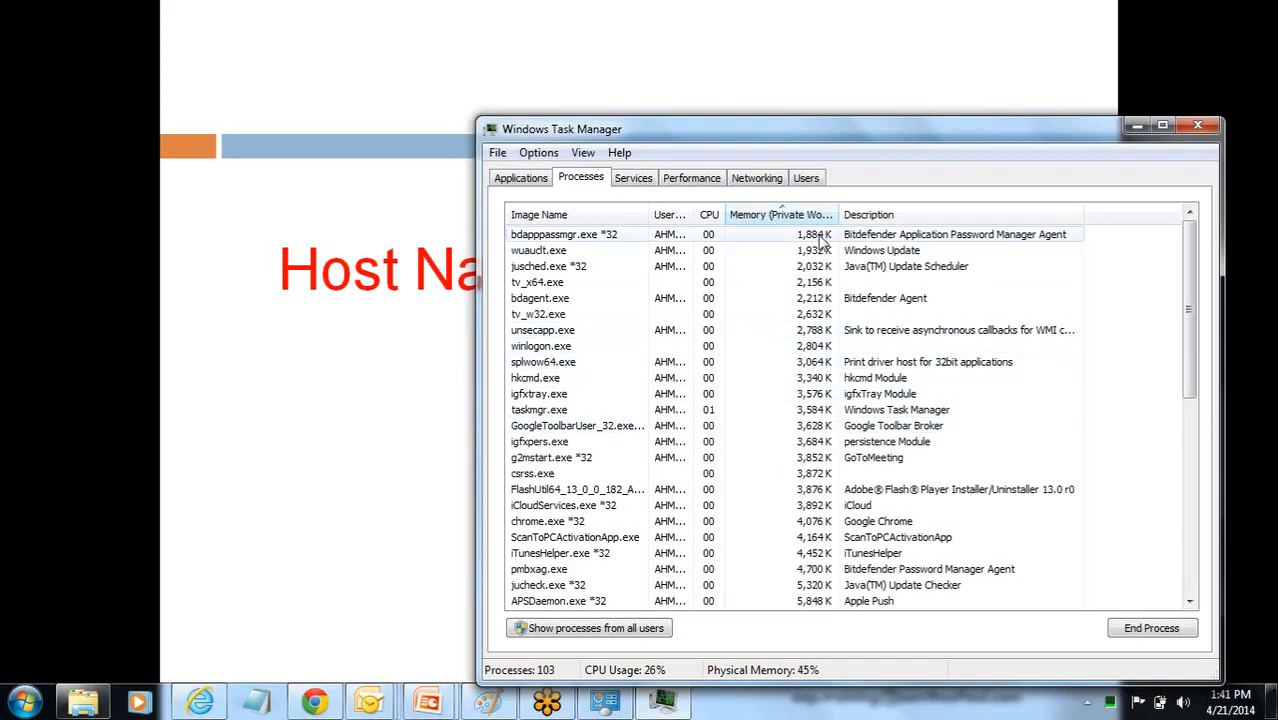
click(785, 214)
click(797, 234)
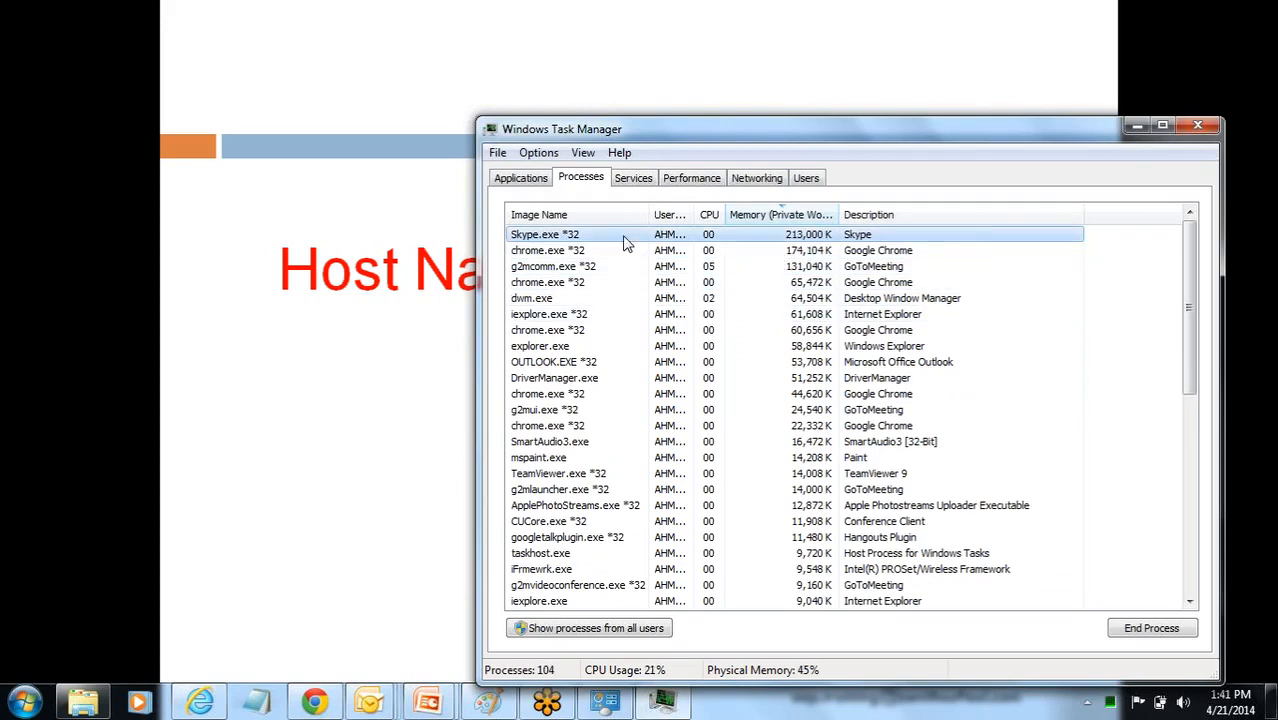
Examine the CPU, physical memory and kernel memory figures in Task Manager, reopening it once, and close it.
click(689, 180)
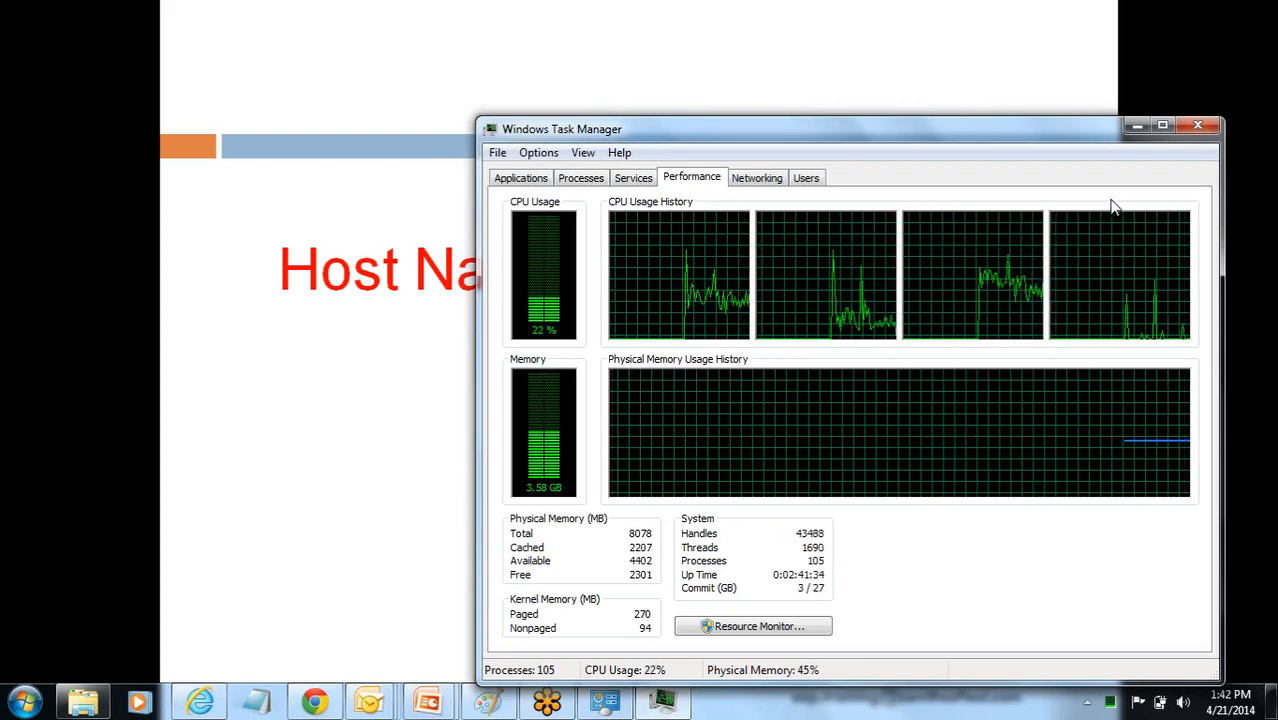
click(1197, 128)
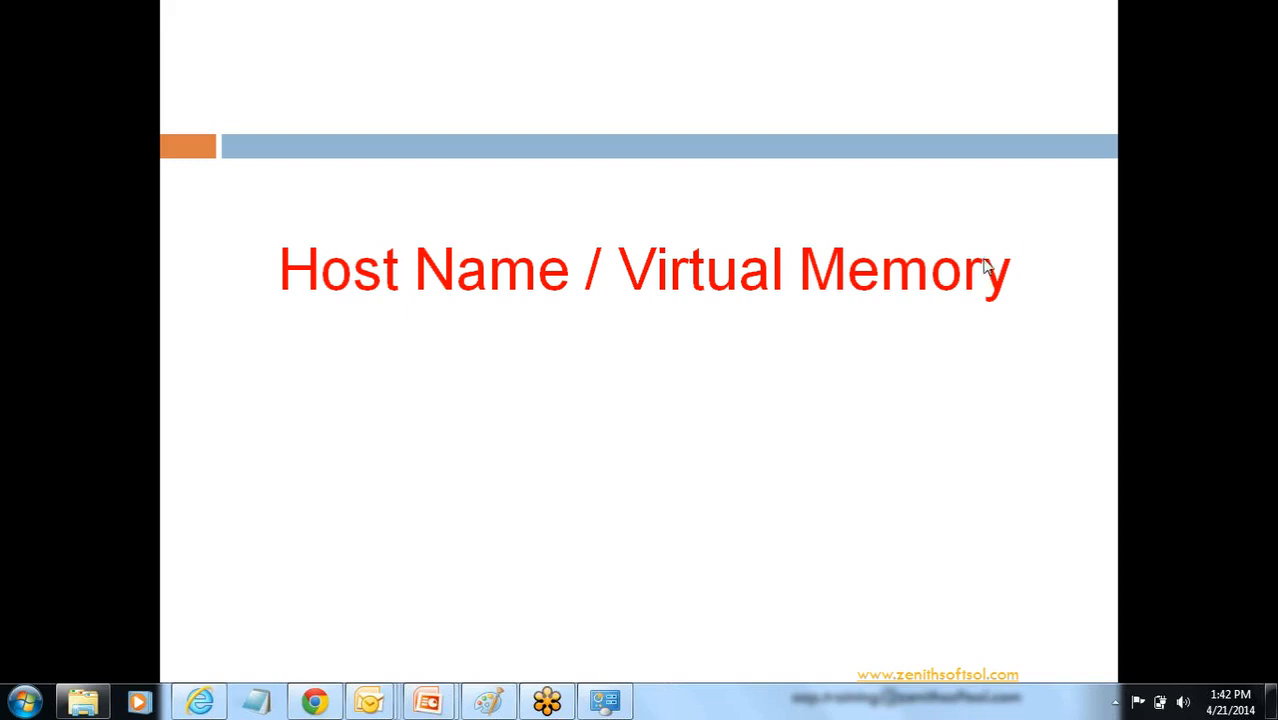
right_click(701, 716)
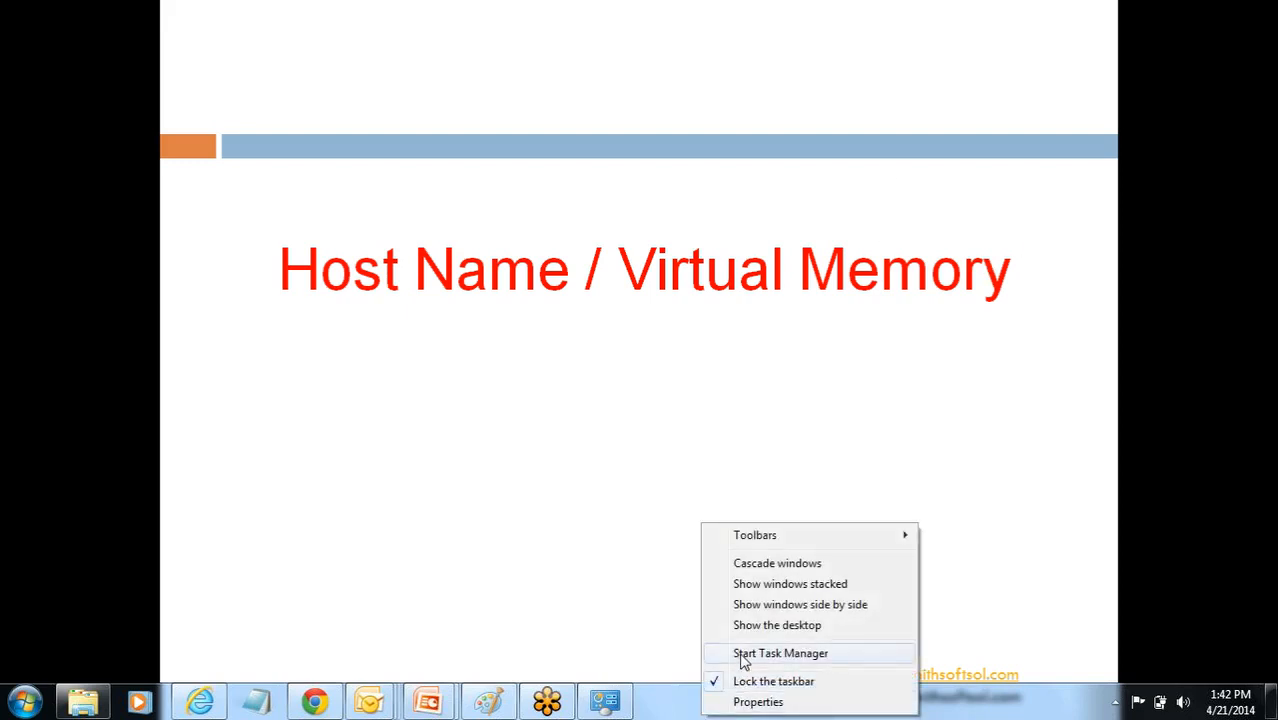
click(738, 655)
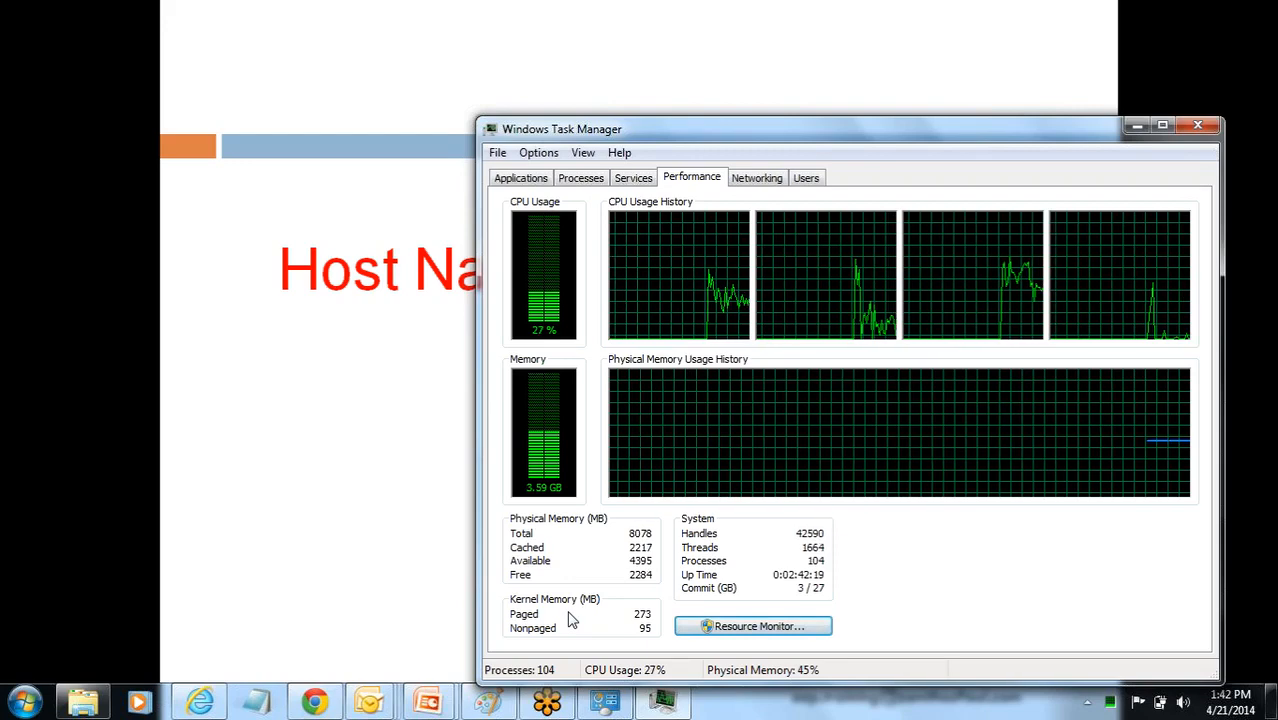
click(1197, 123)
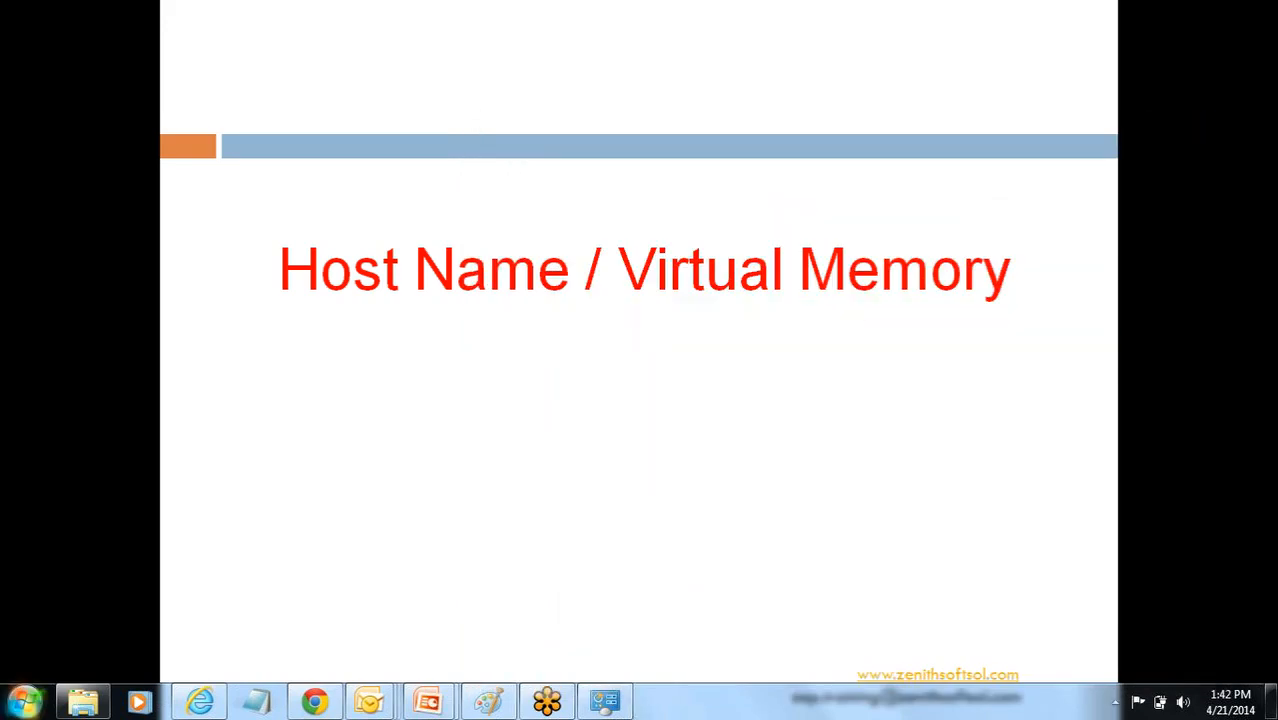
Open the advanced performance options from the computer's system properties, placing the dialog beside System Properties.
click(26, 702)
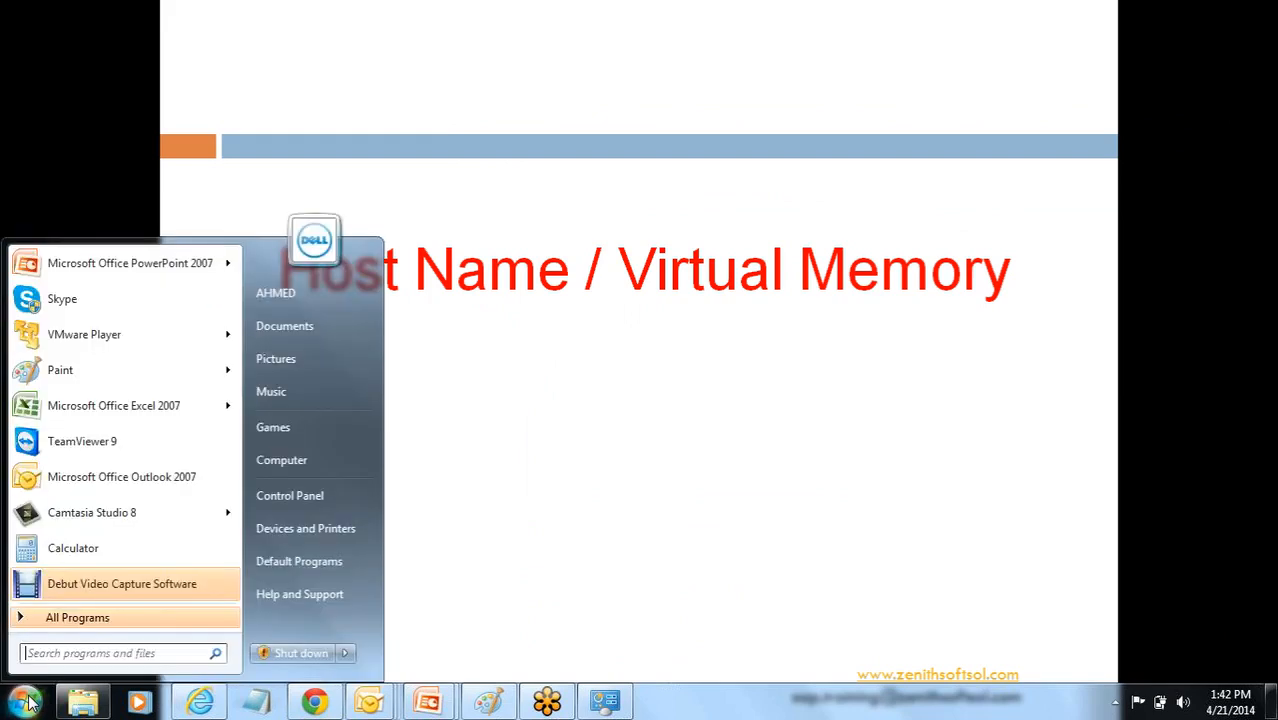
right_click(281, 462)
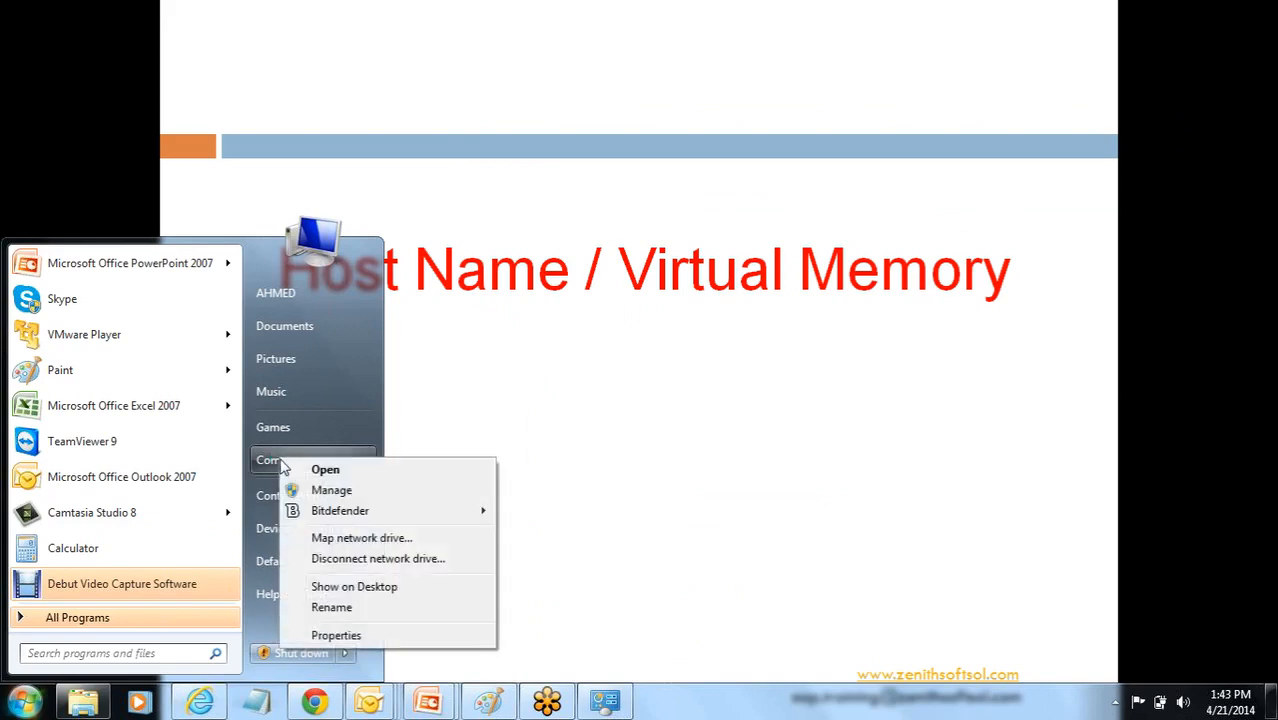
click(338, 640)
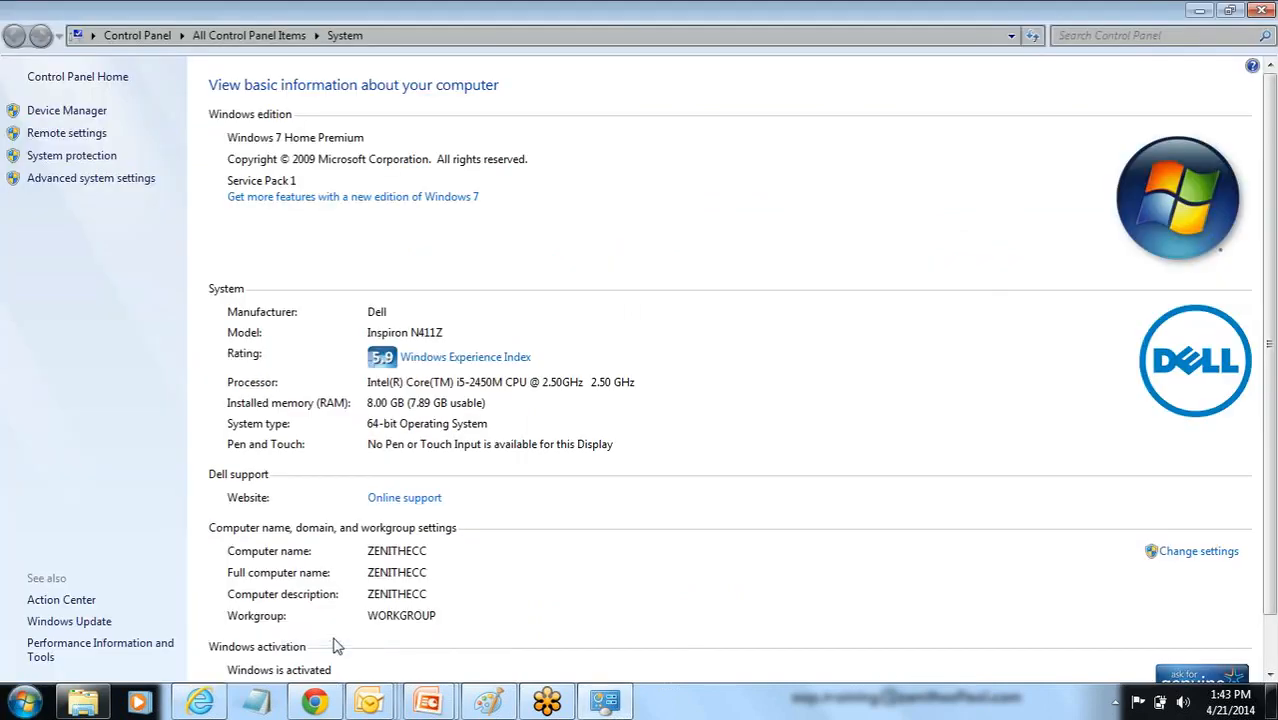
click(139, 179)
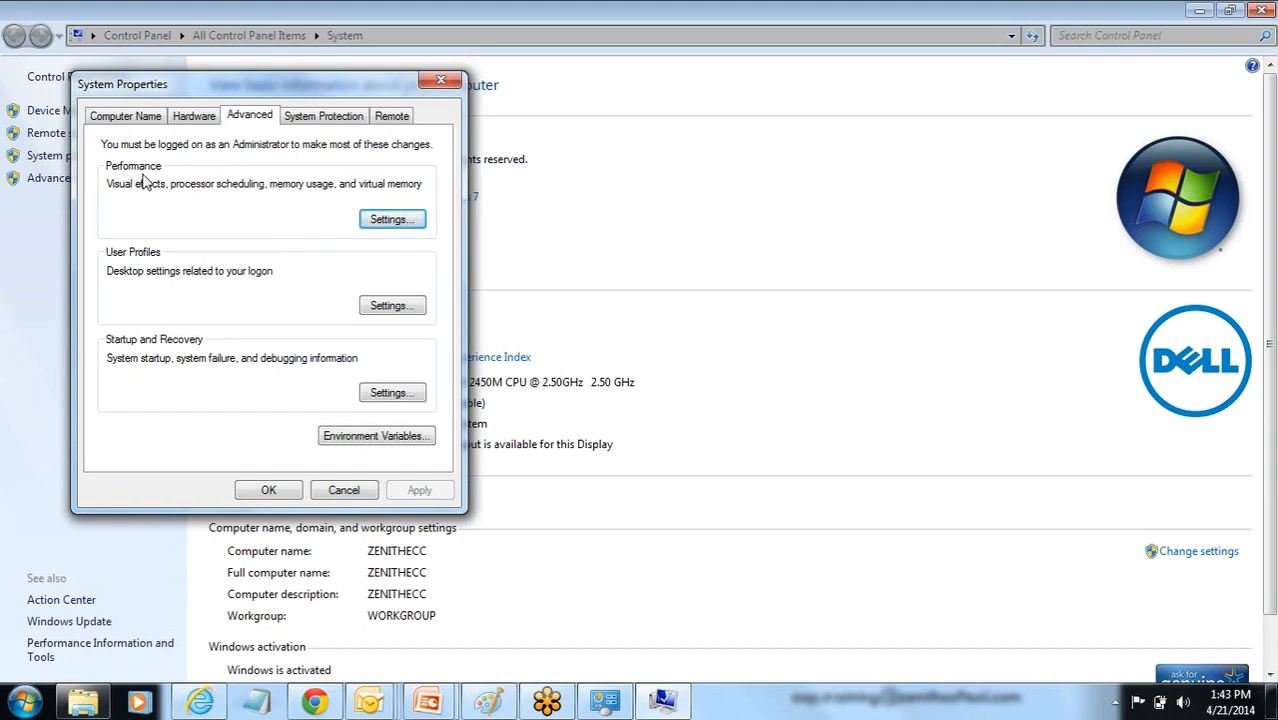
click(390, 222)
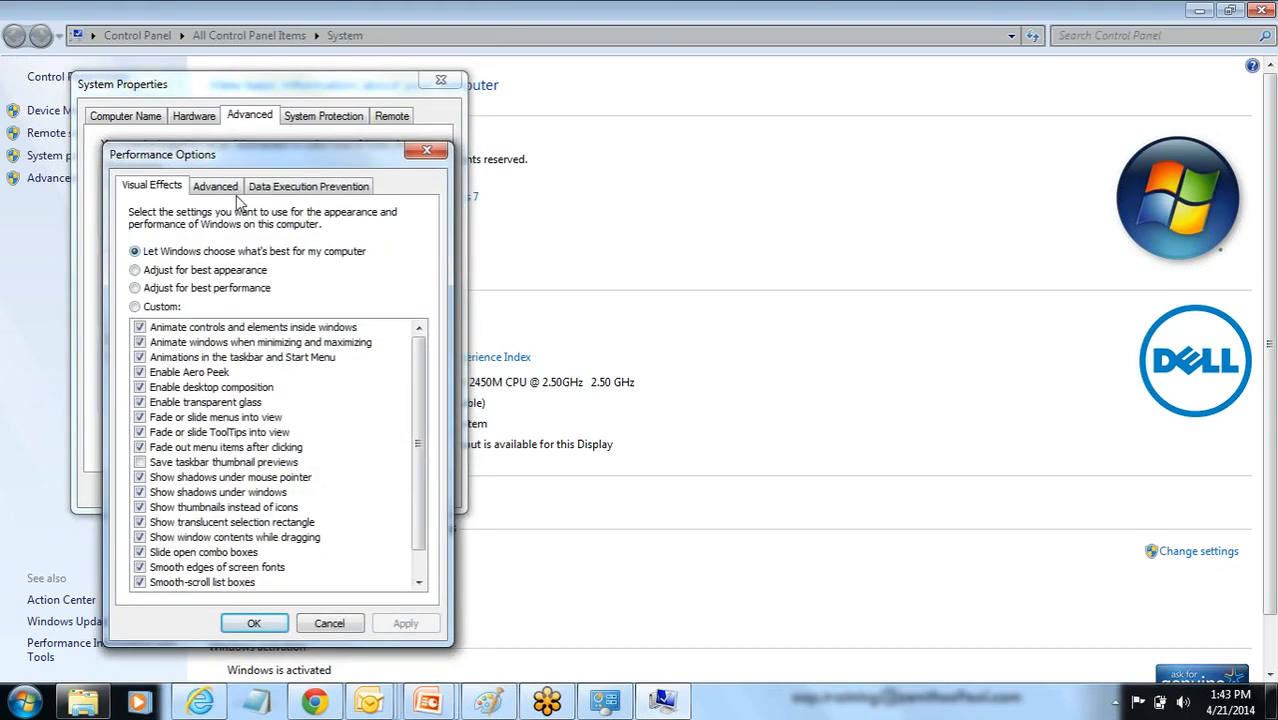
drag(238, 165, 615, 102)
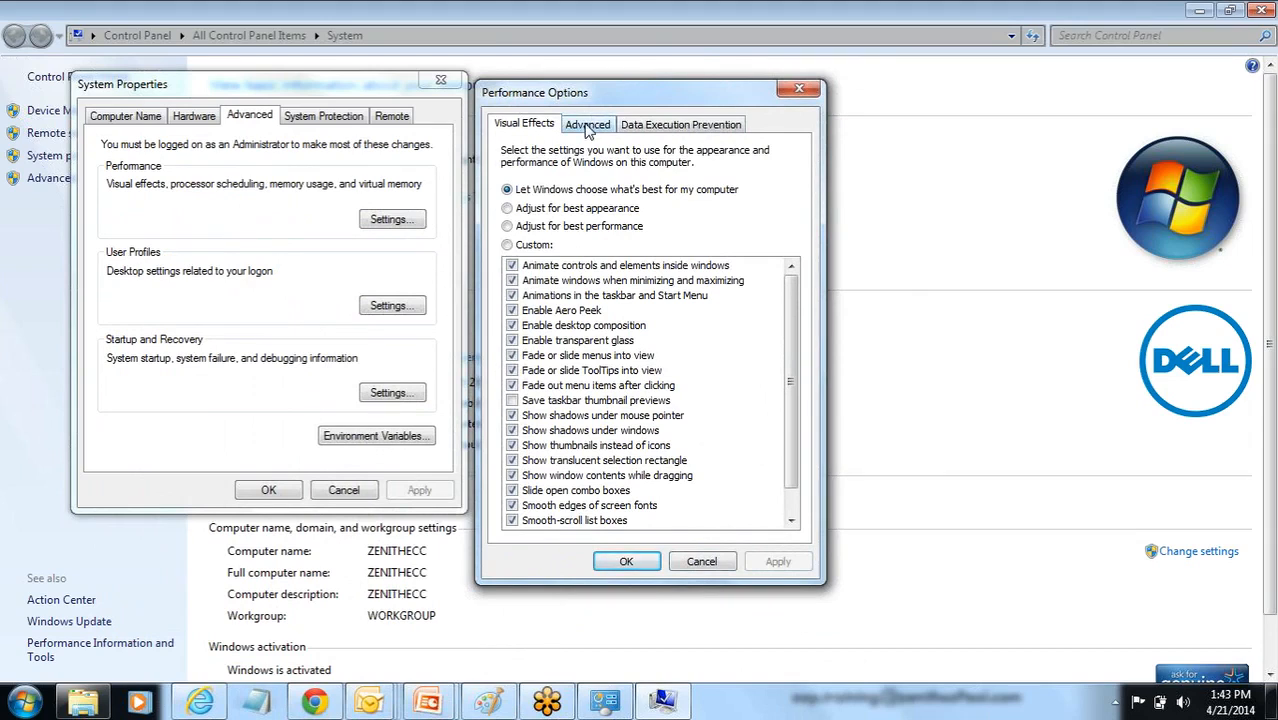
click(588, 126)
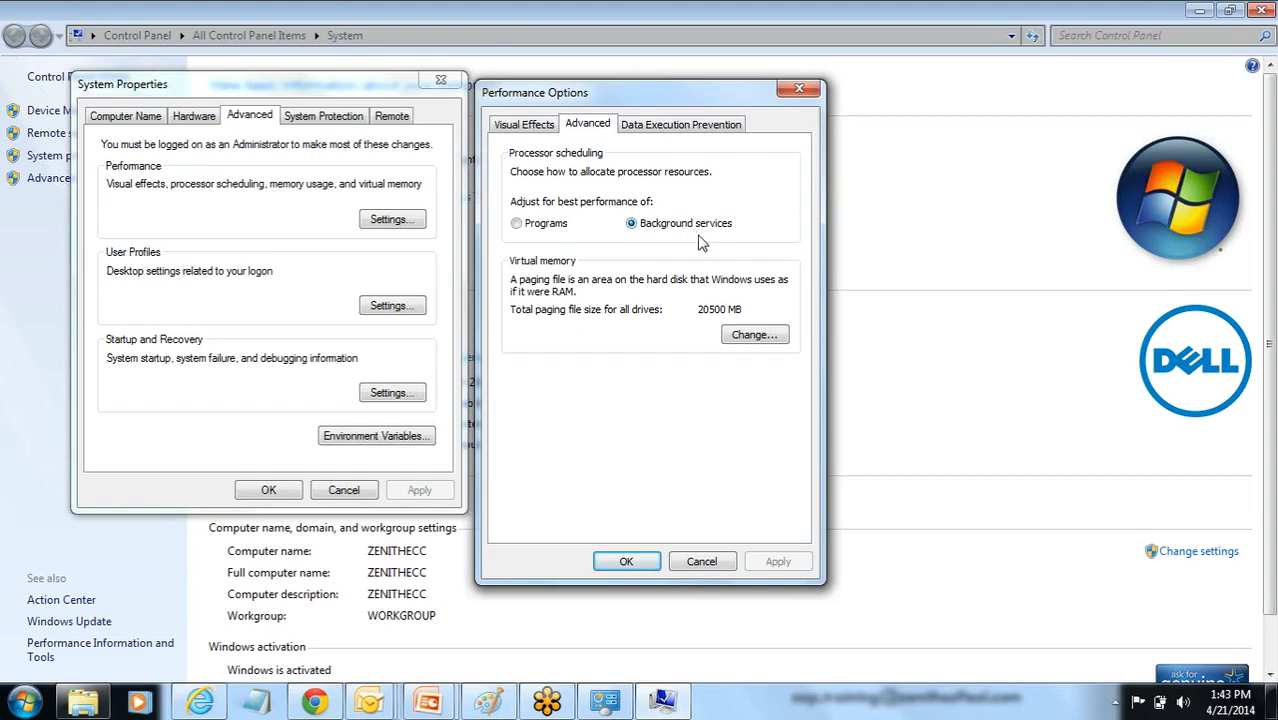
Configure drive C's virtual memory with automatic management off and a custom initial and maximum size of 20500 MB, accepting all dialogs.
click(754, 336)
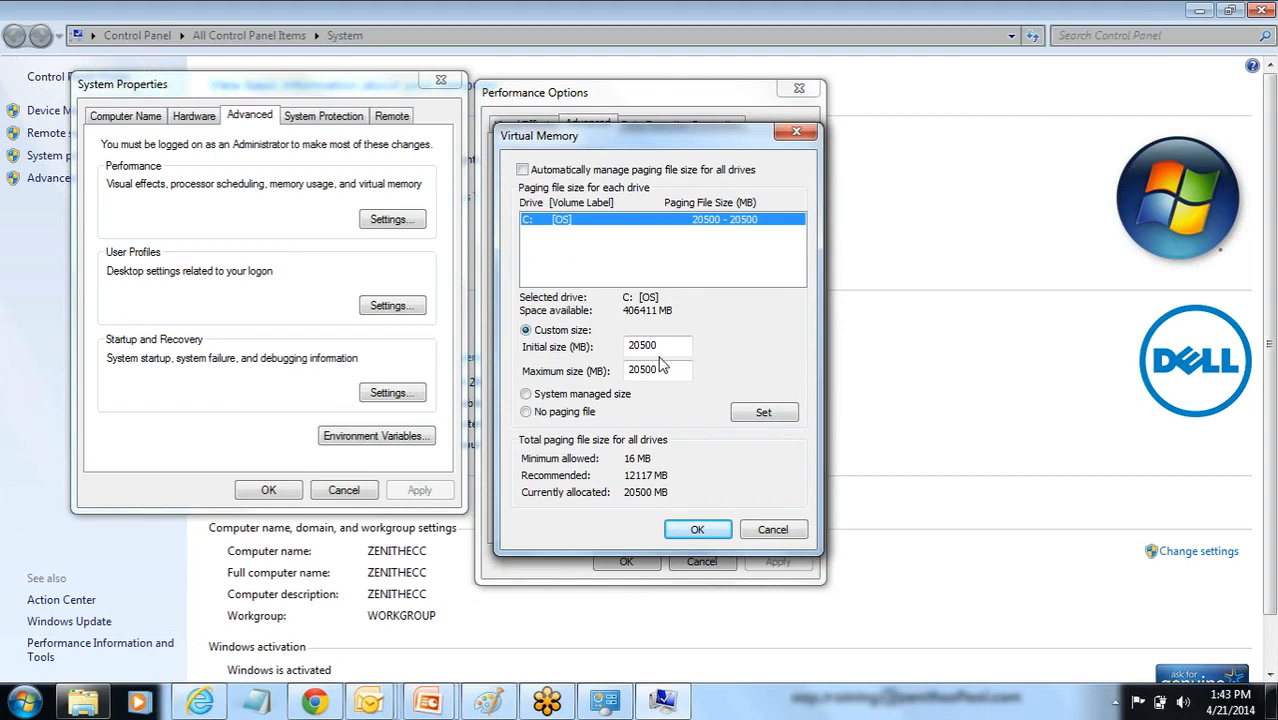
drag(662, 345, 628, 347)
click(522, 170)
click(522, 170)
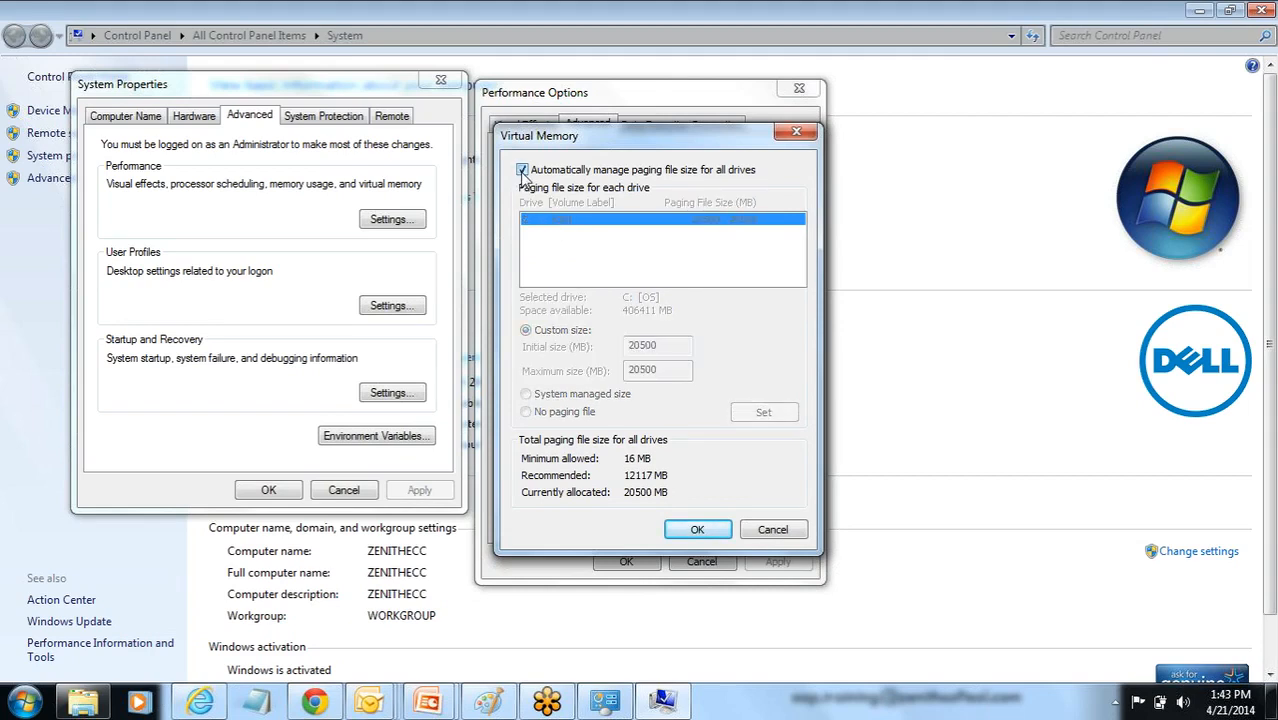
click(522, 170)
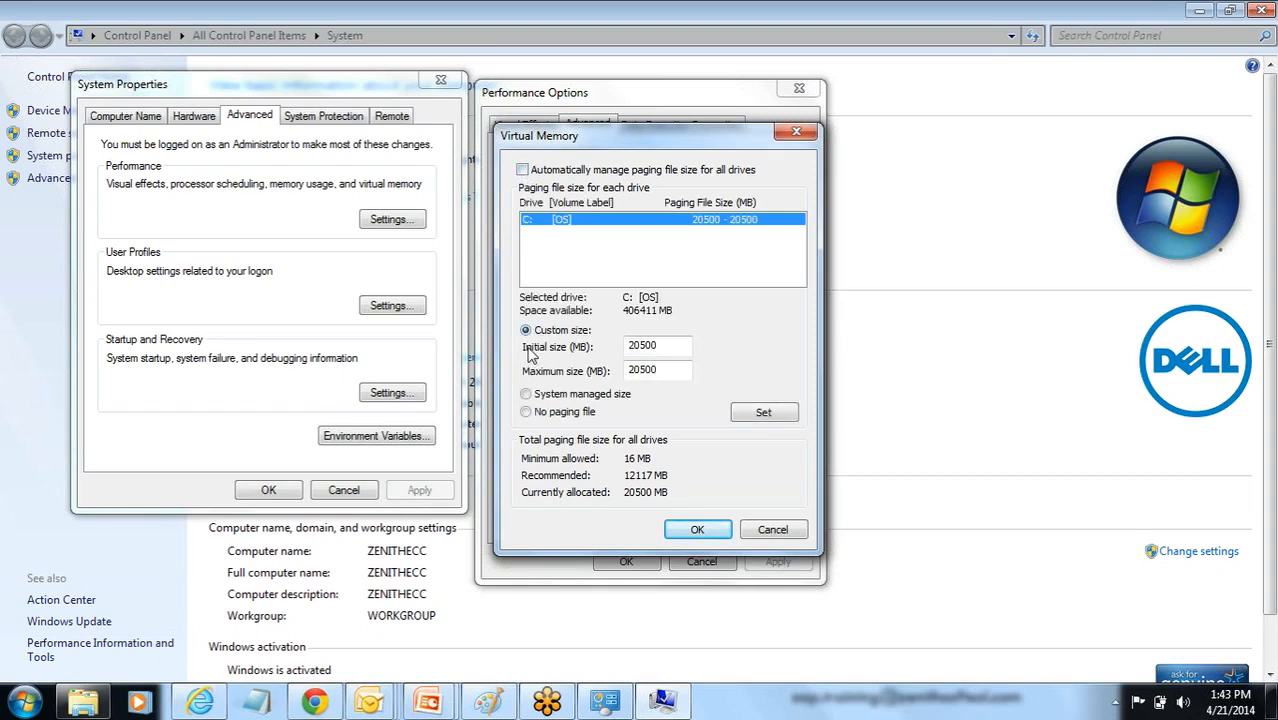
double_click(661, 347)
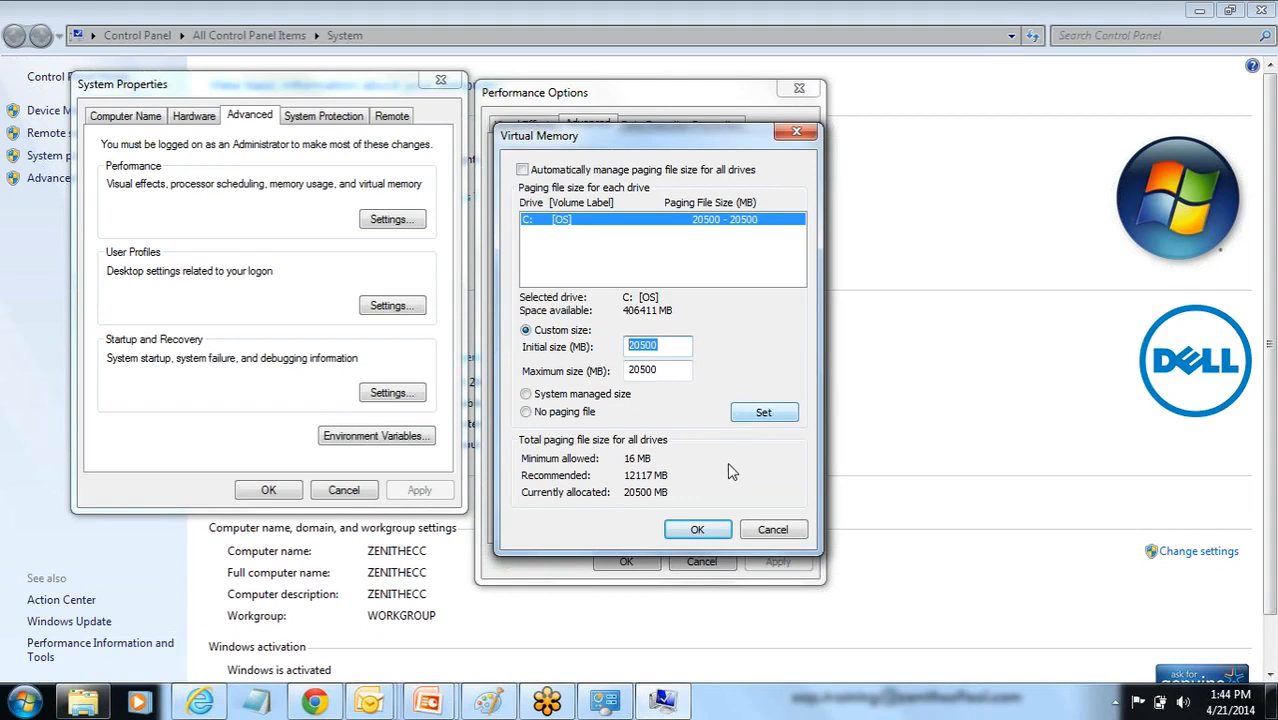
click(709, 531)
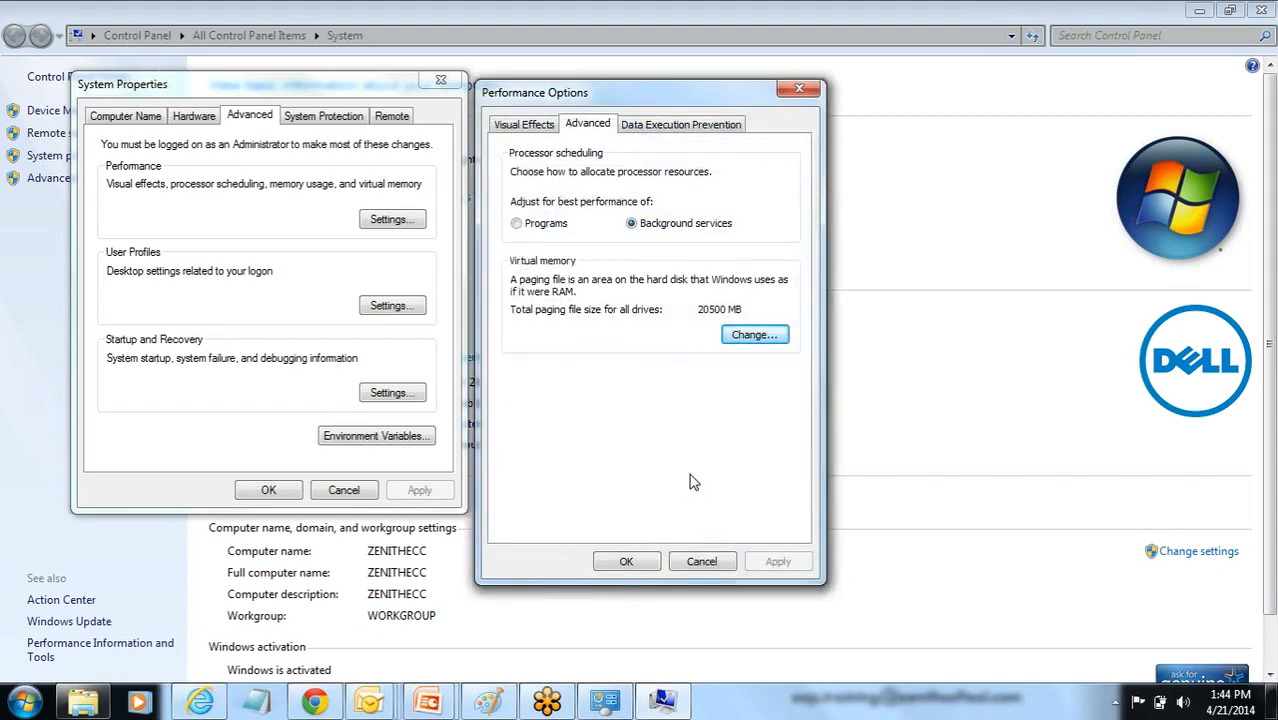
click(627, 561)
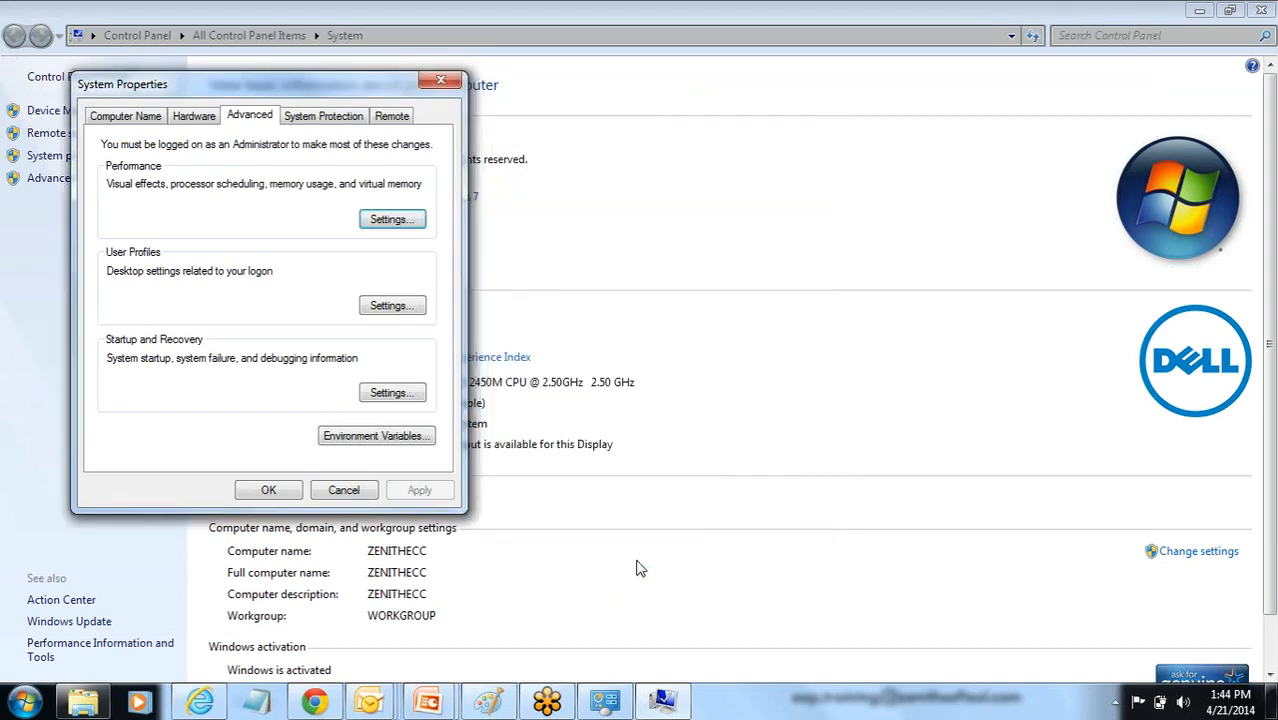
click(269, 490)
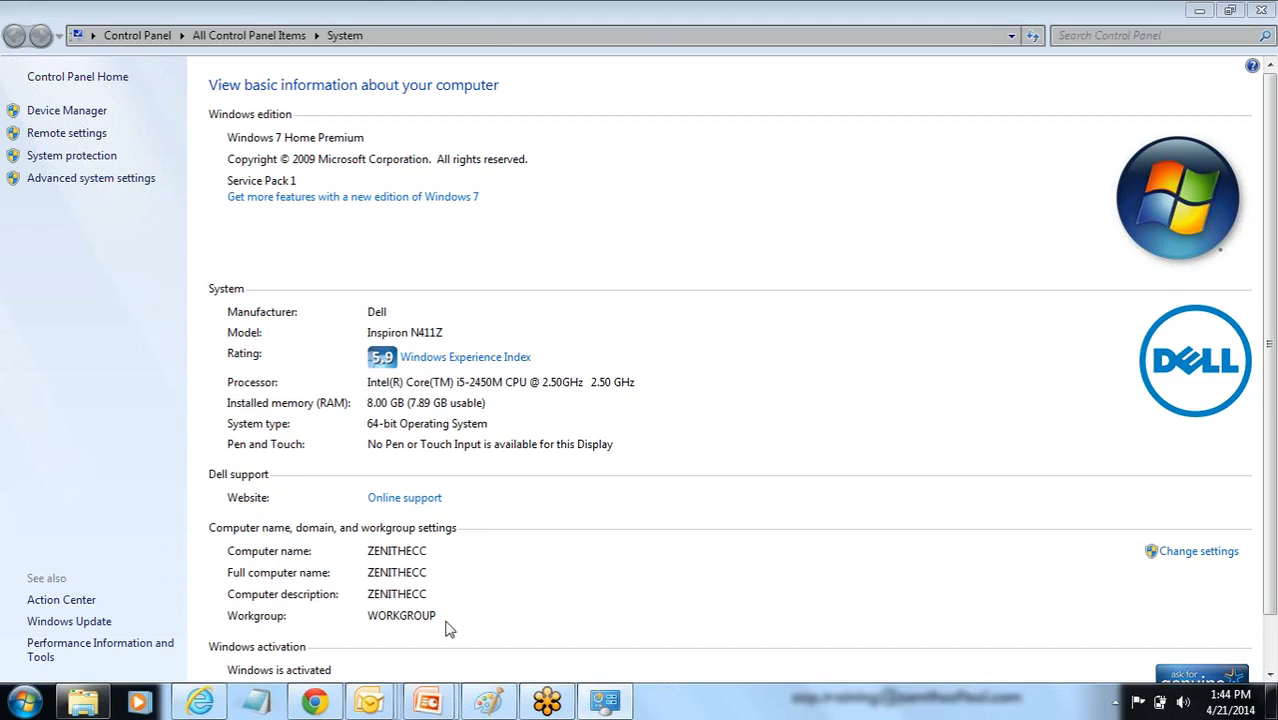
Switch to the running PowerPoint slide show with the Host Name / Virtual Memory slide.
mouse_move(432, 708)
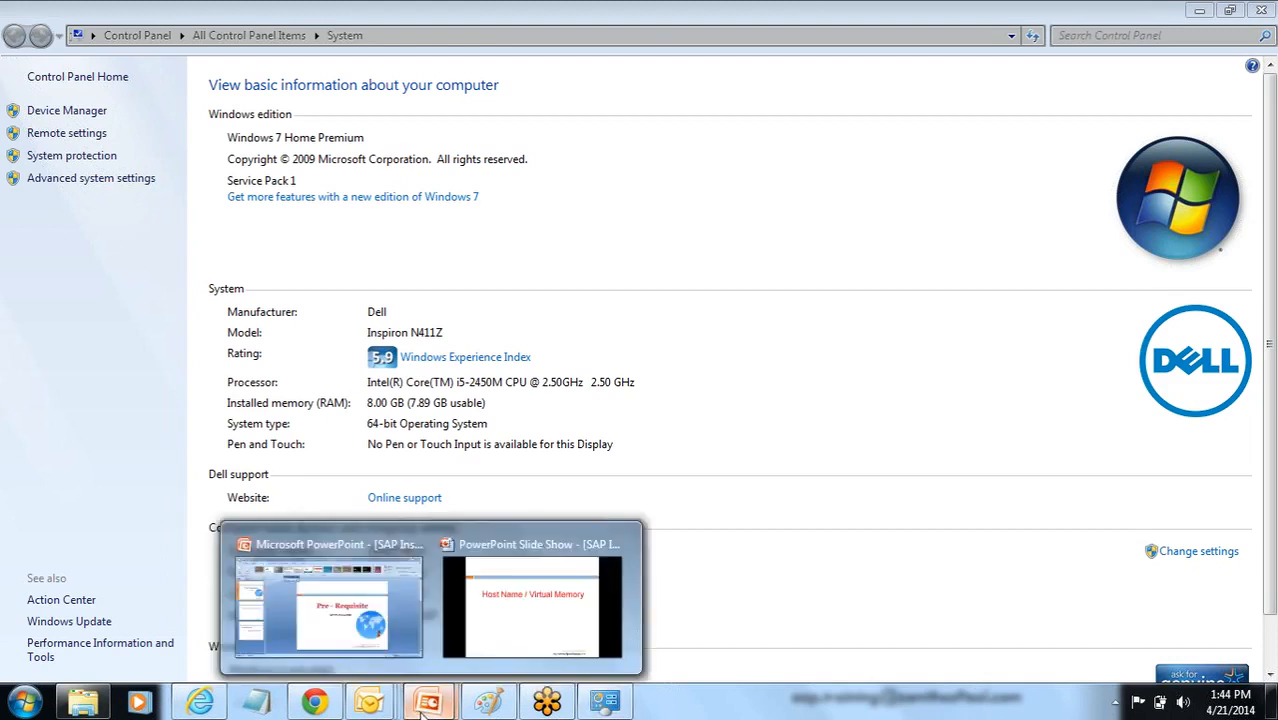
click(571, 612)
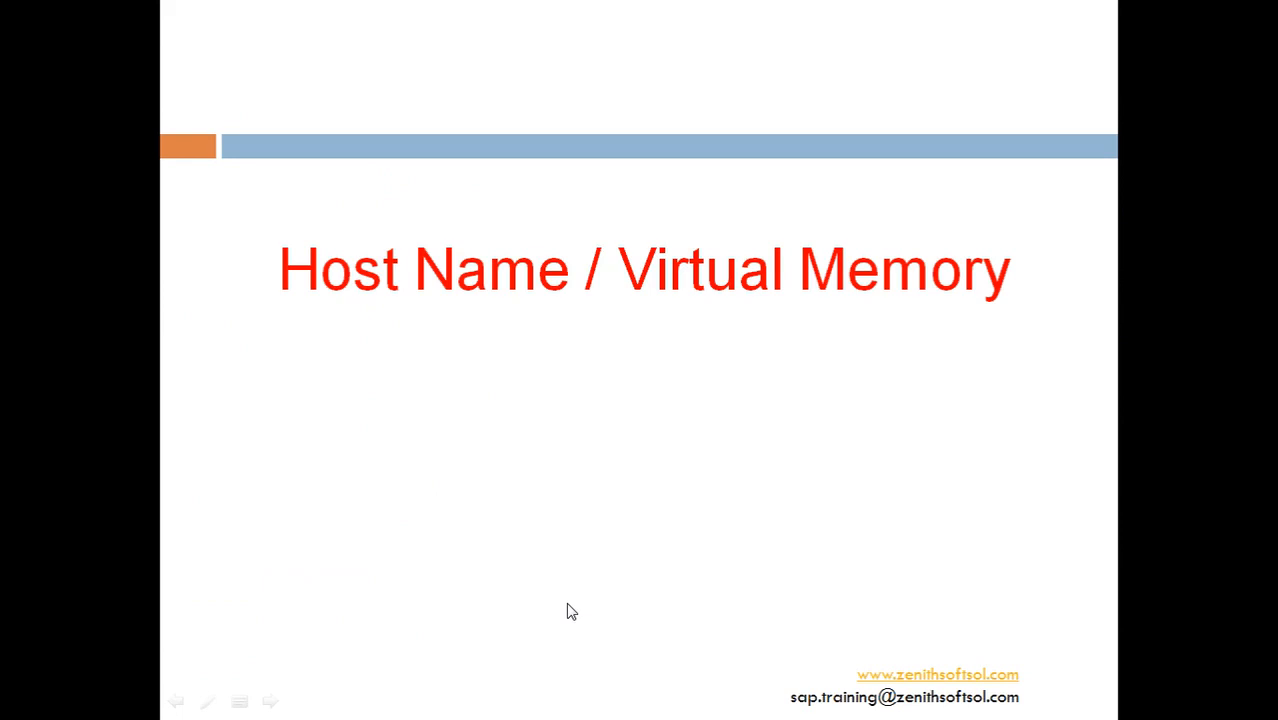
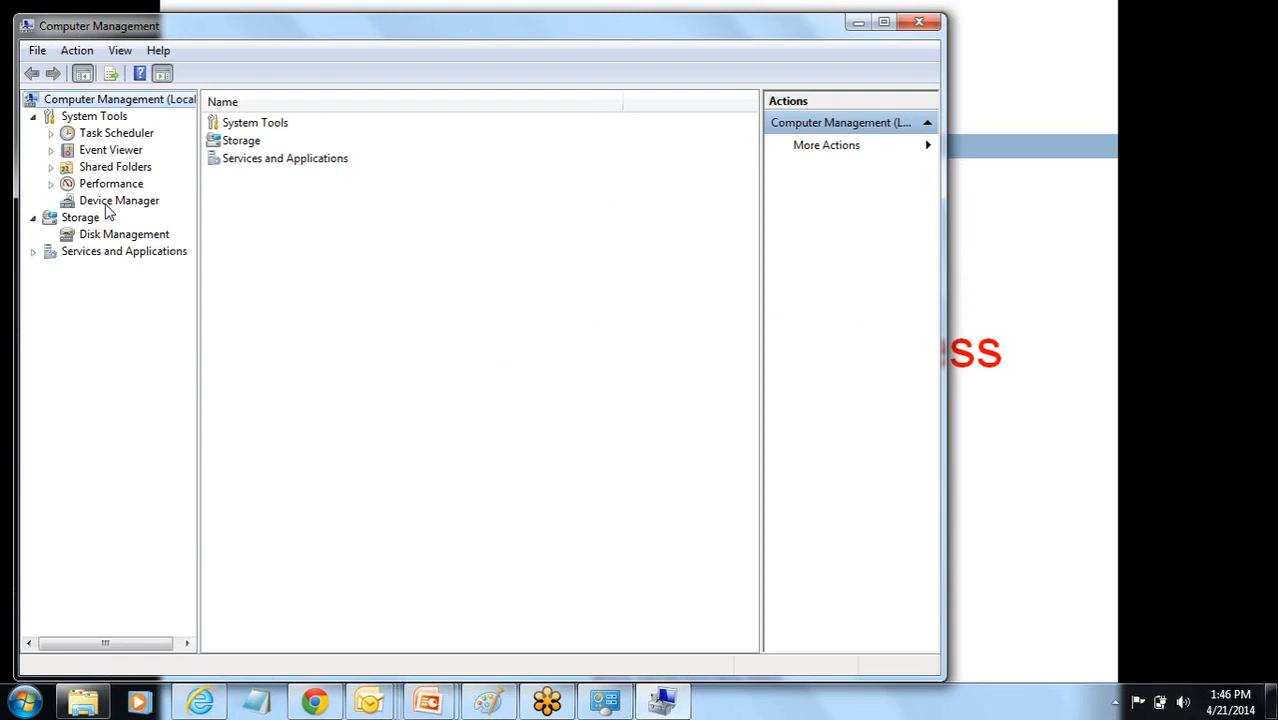
Show Device Manager in Computer Management, collapse the Network adapters and Other devices categories, and select the Computer category.
click(105, 201)
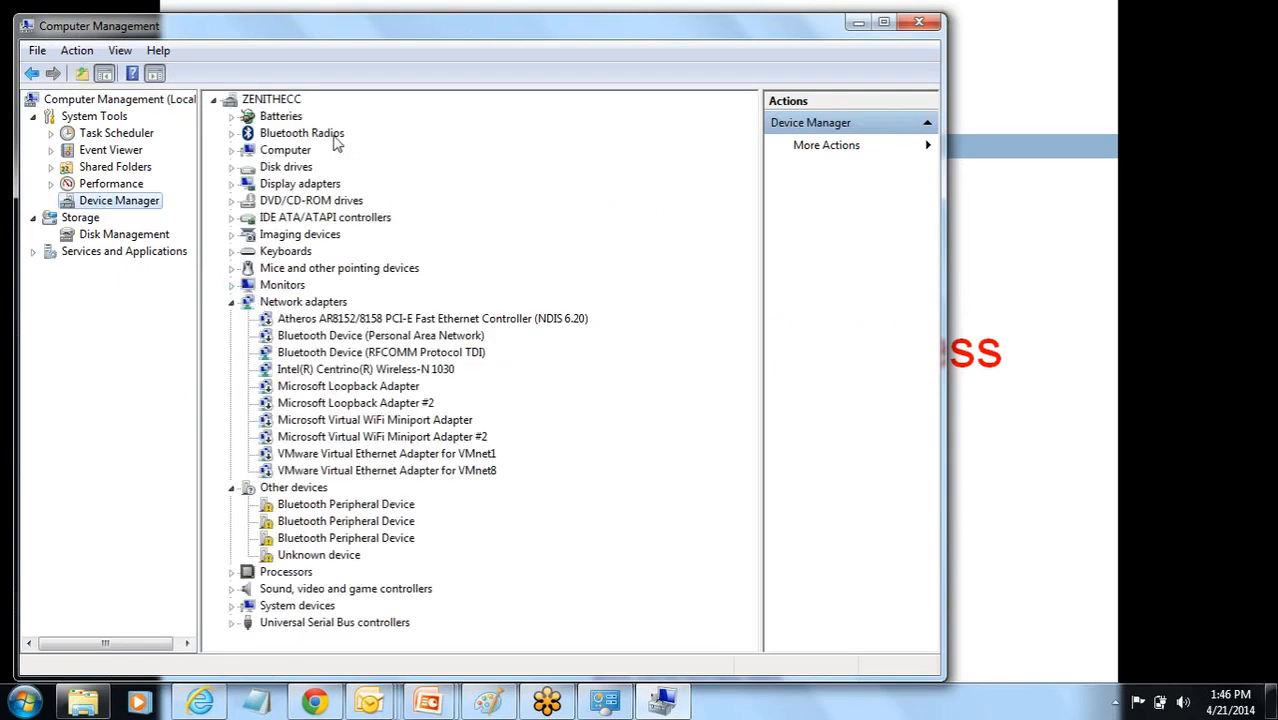
click(233, 302)
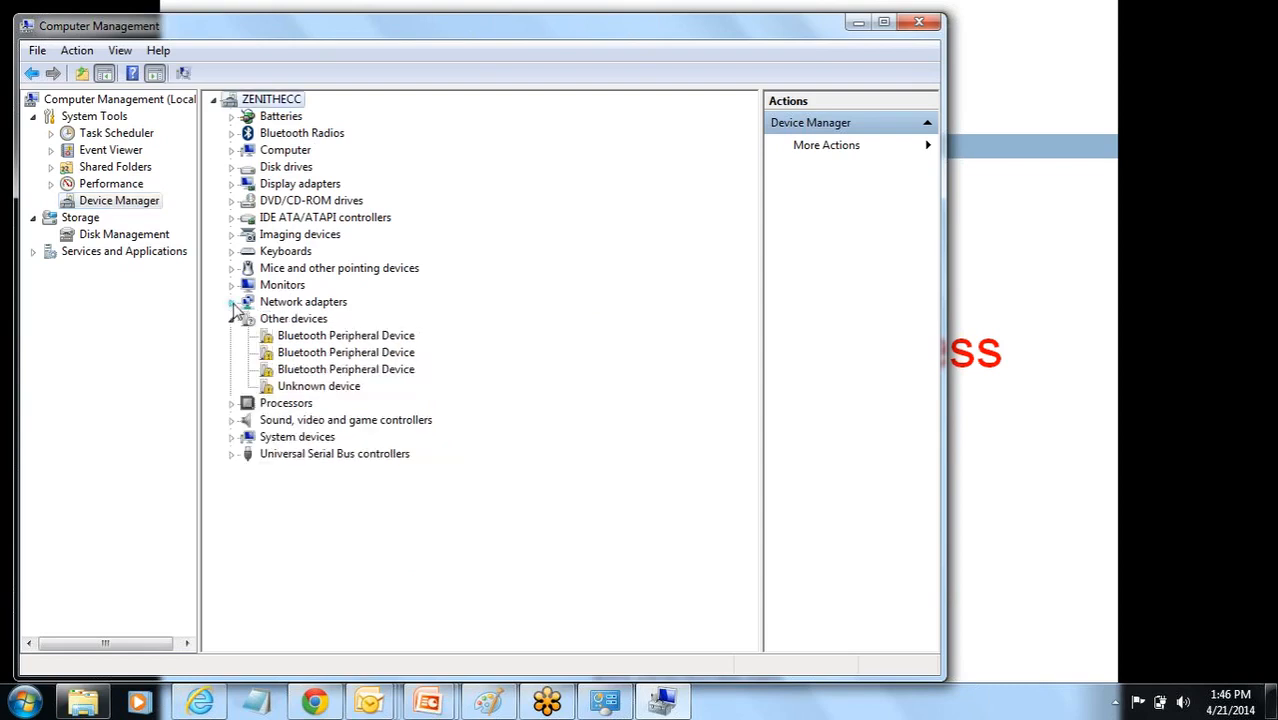
click(233, 319)
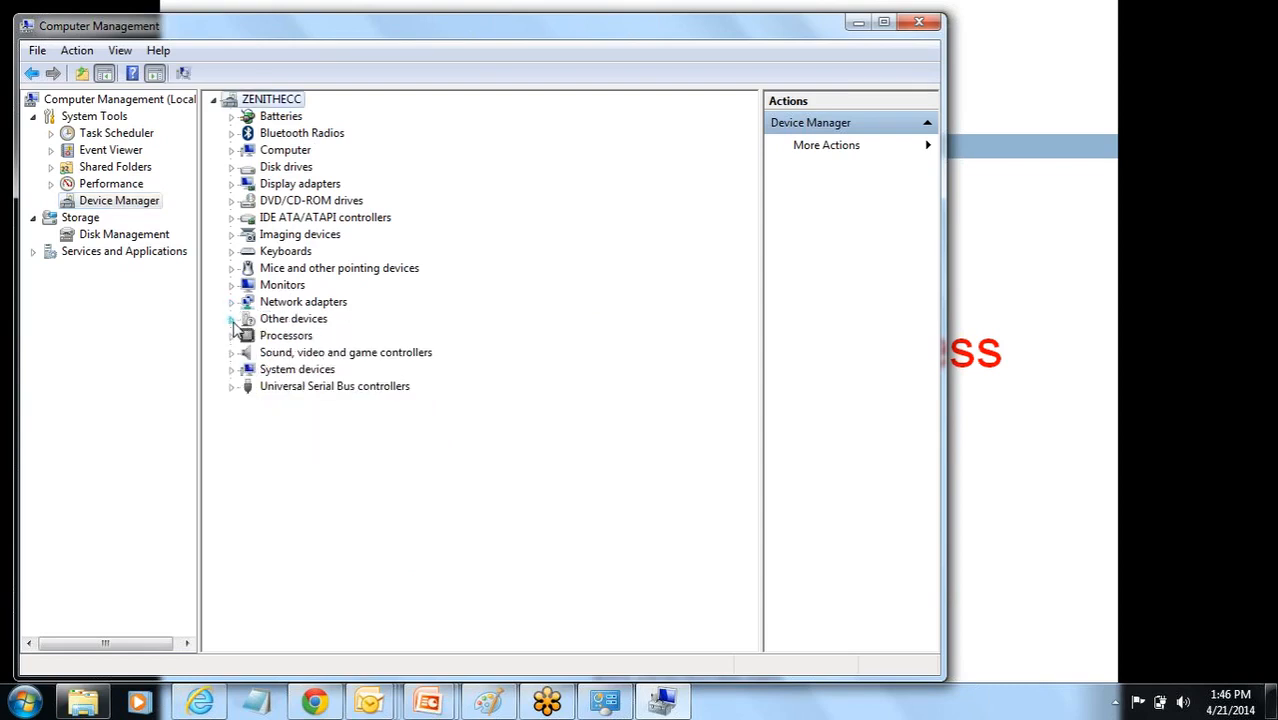
click(280, 150)
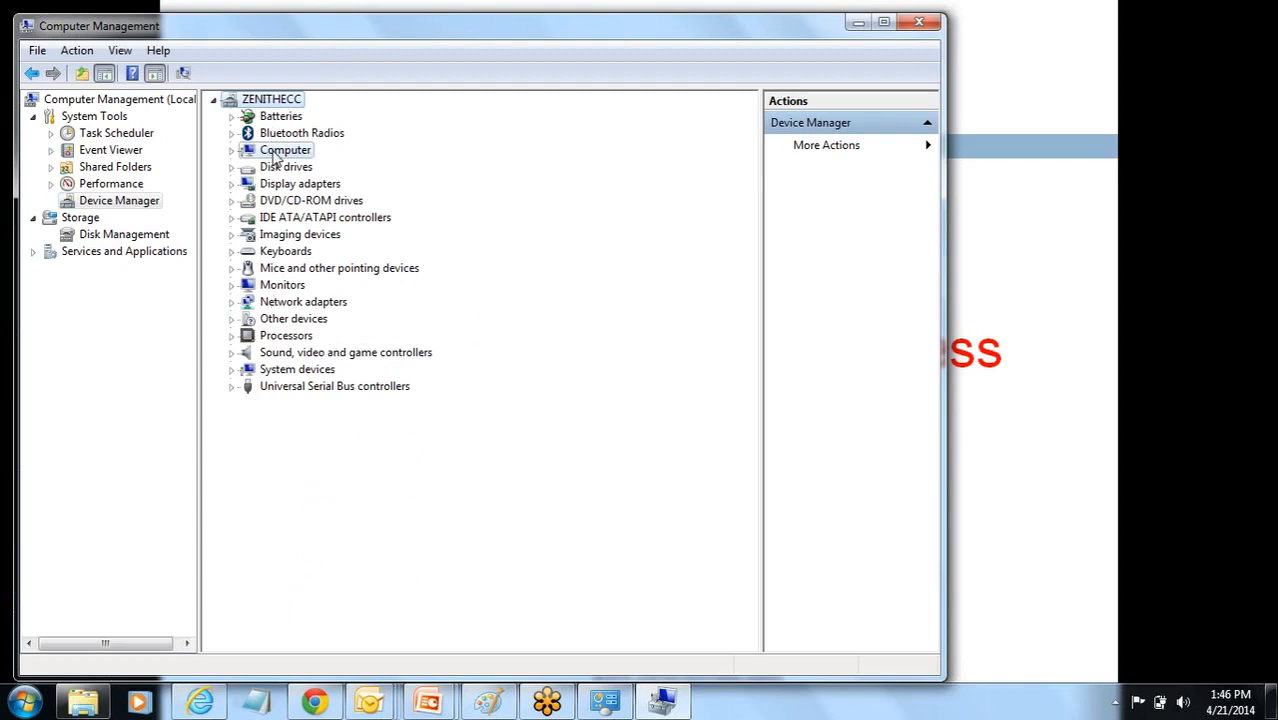
Start adding legacy hardware and choose to install hardware manually selected from a list.
click(77, 51)
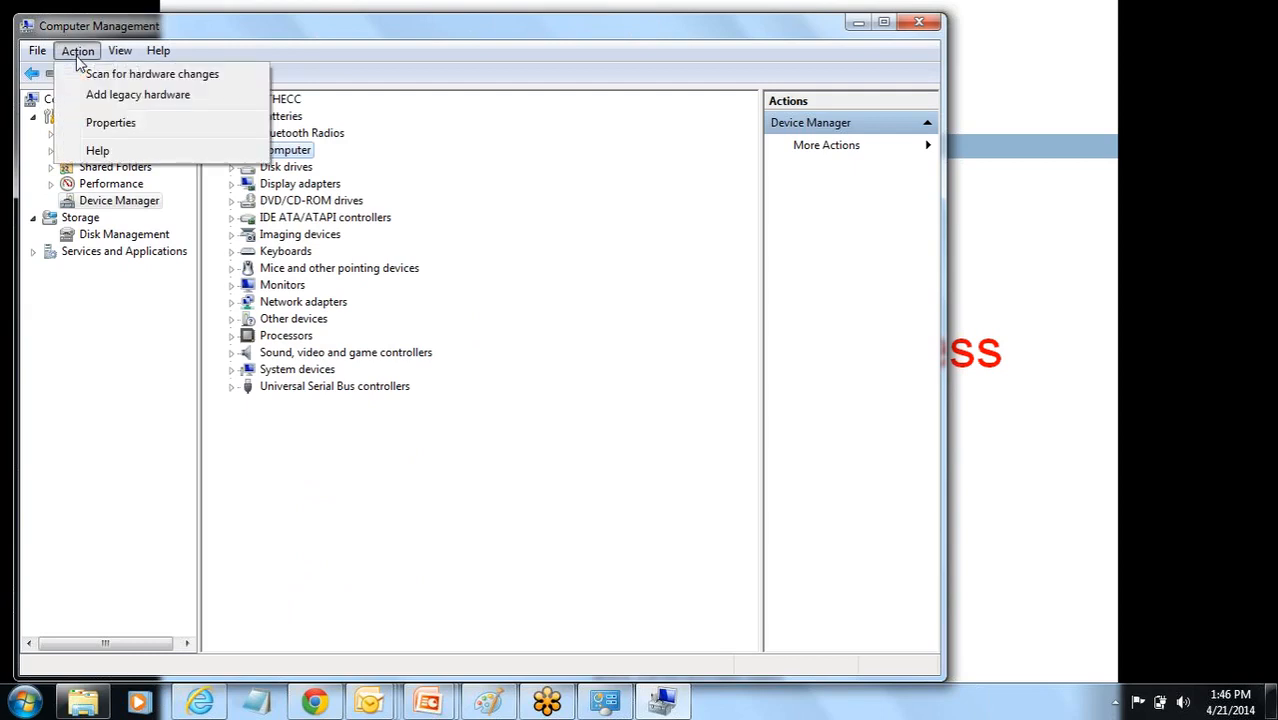
click(97, 104)
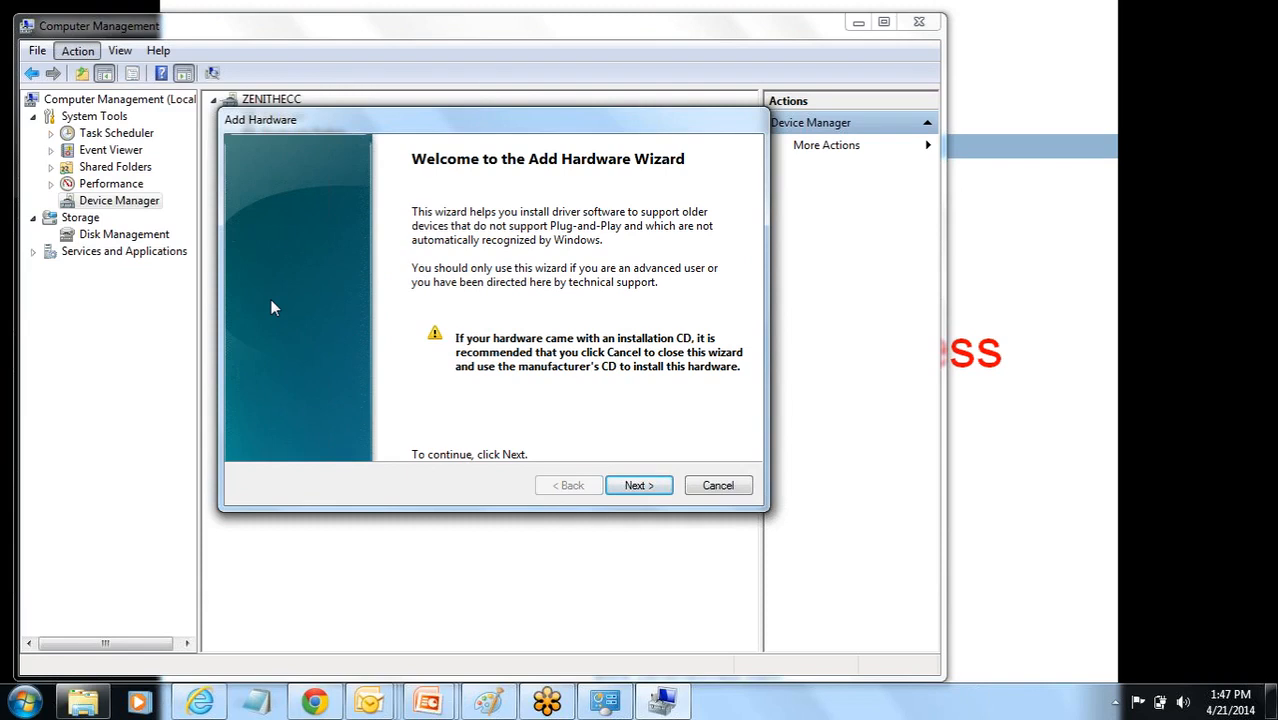
click(646, 496)
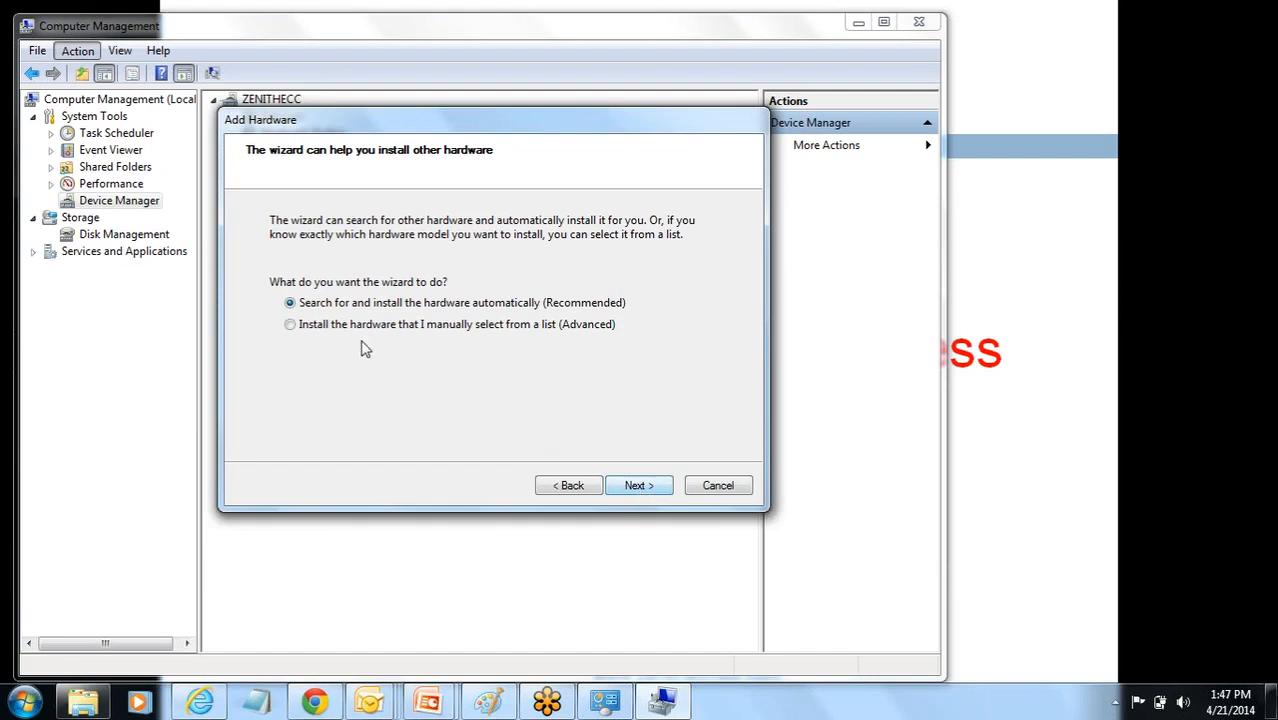
click(292, 328)
click(654, 493)
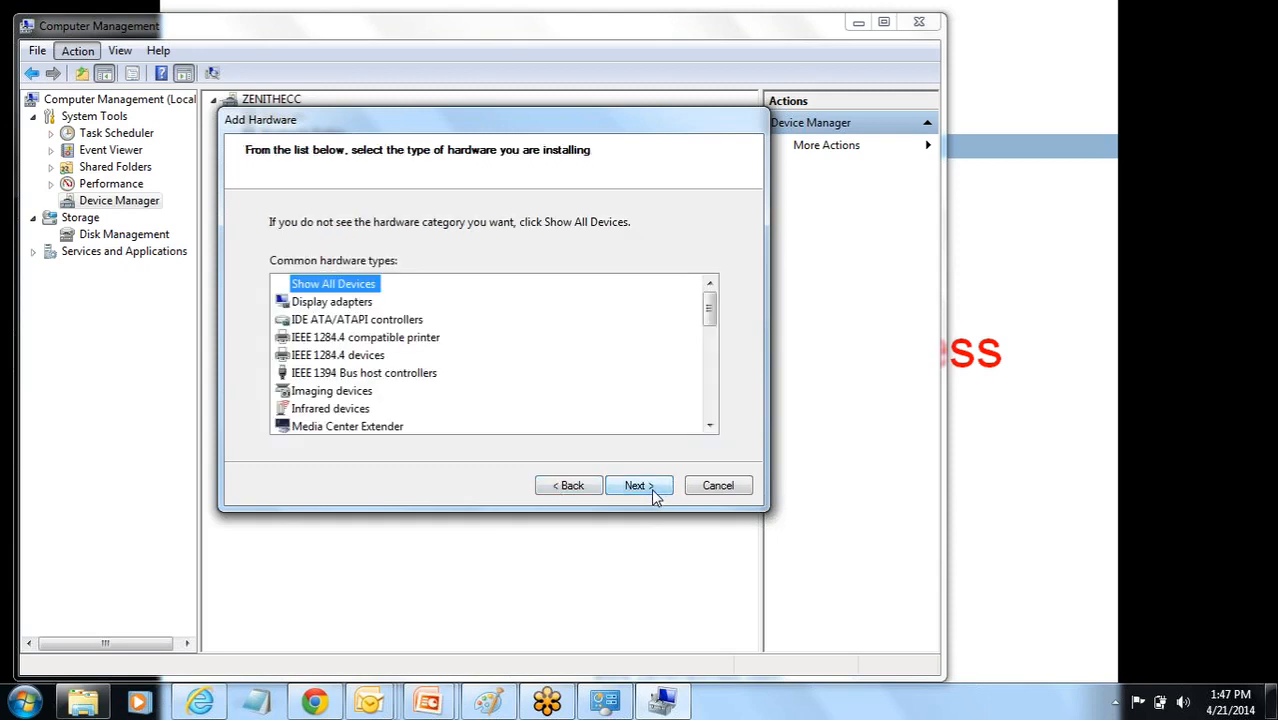
Choose Network adapters as the type of hardware to install and continue to the adapter selection.
scroll(709, 380, down, 3)
mouse_move(707, 373)
mouse_down()
mouse_move(708, 405)
mouse_move(709, 366)
mouse_up()
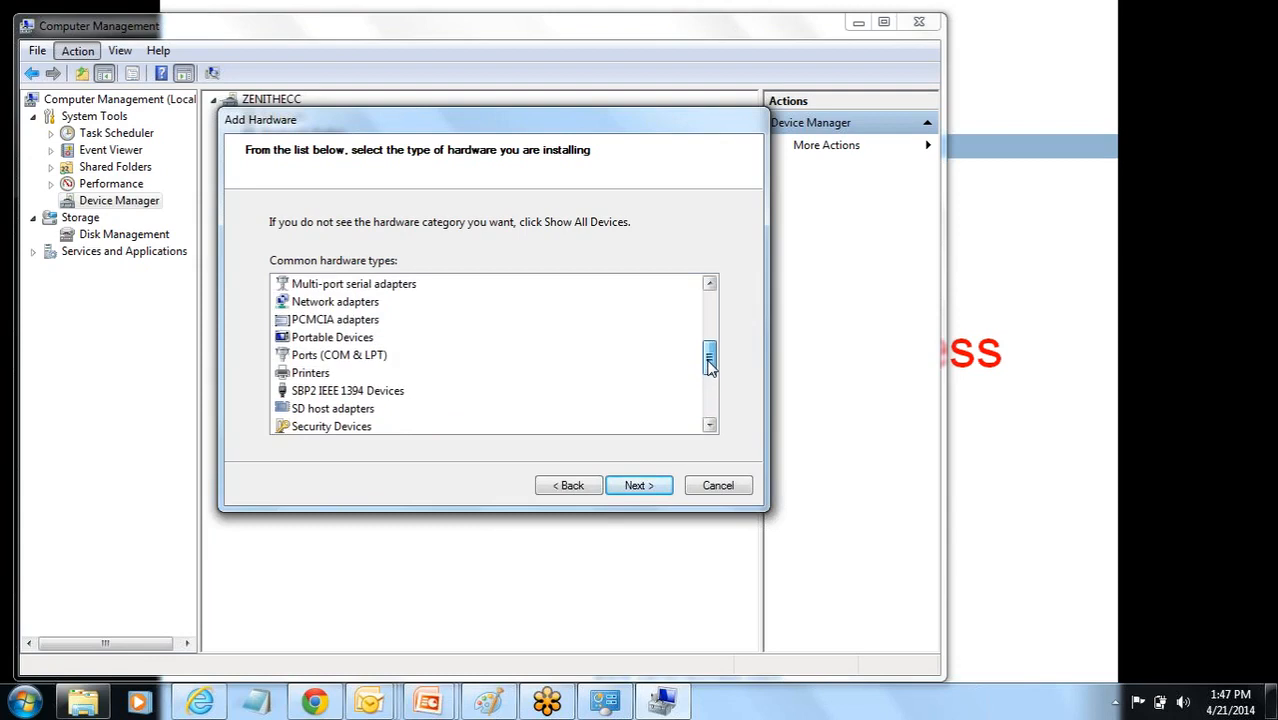
click(368, 304)
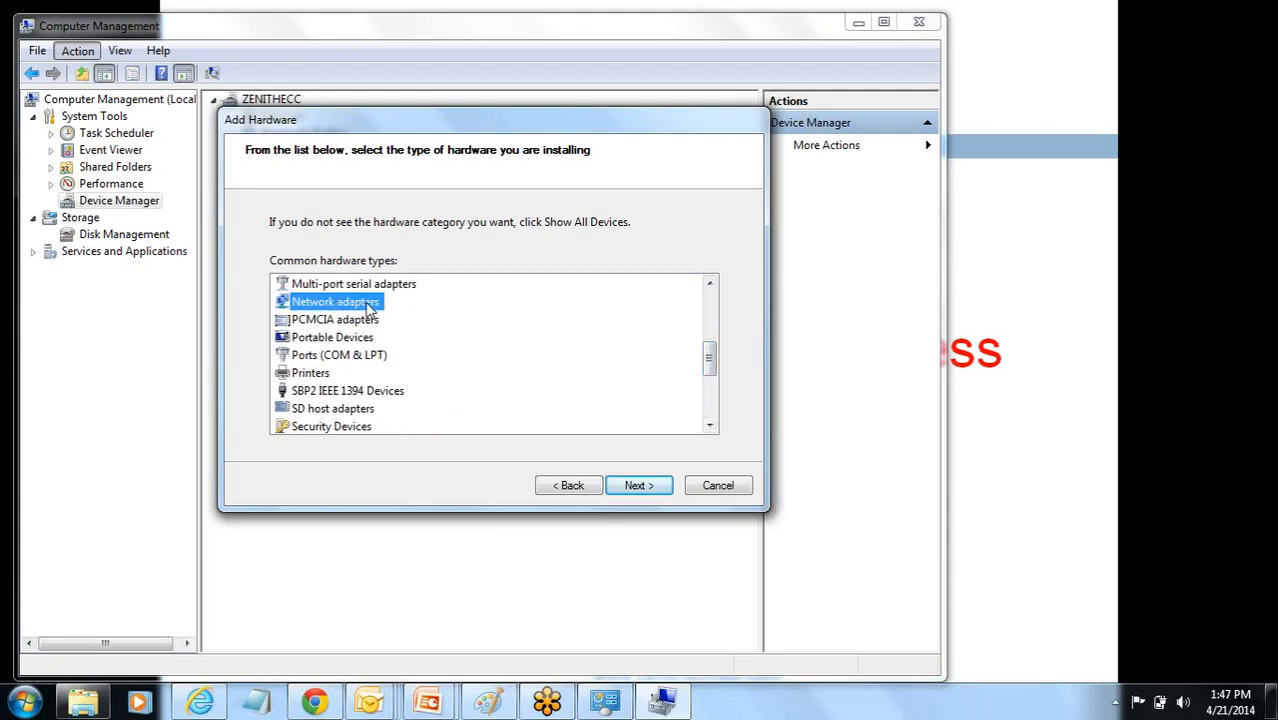
click(627, 492)
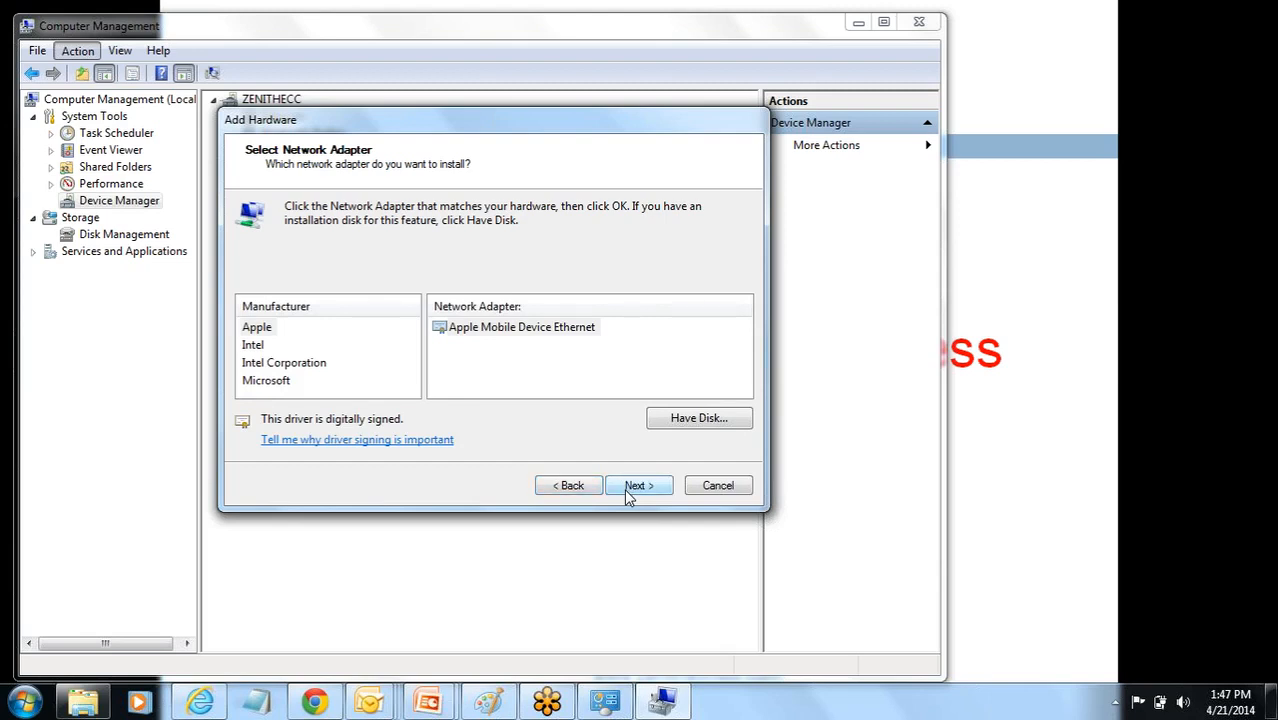
Choose Microsoft as the manufacturer and Microsoft Loopback Adapter as the network adapter, continuing to the installation page.
click(275, 382)
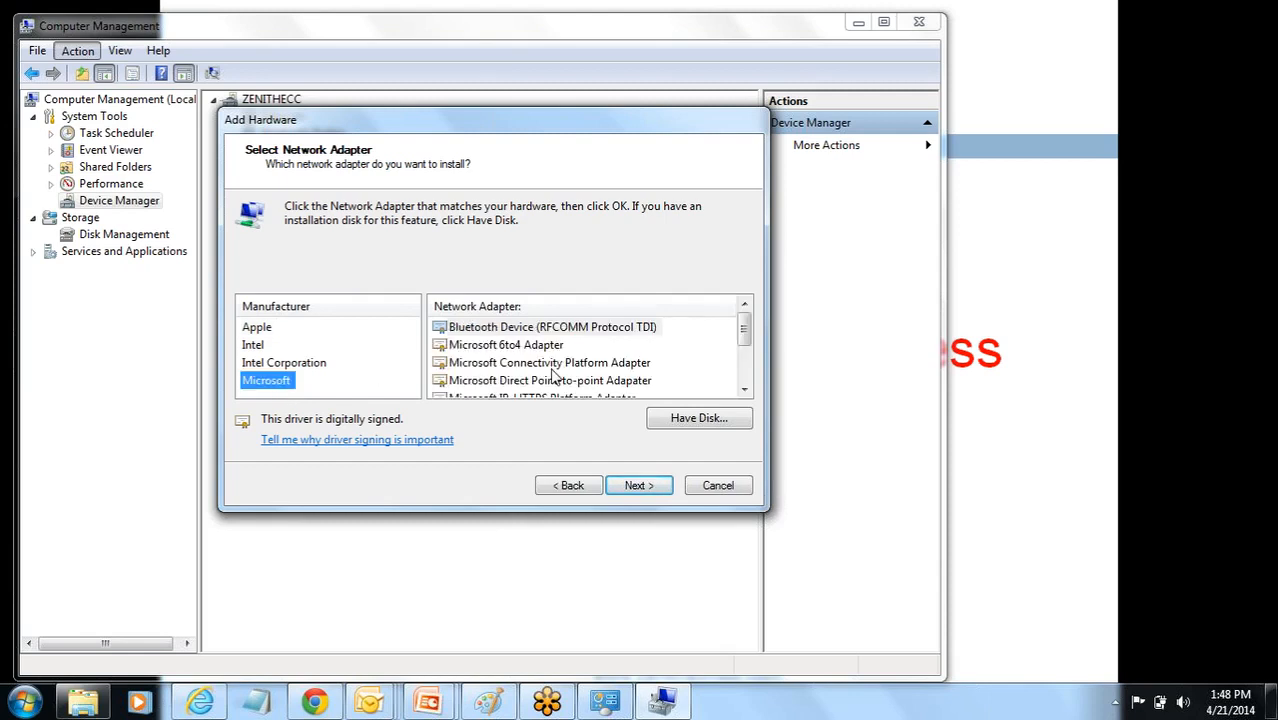
drag(746, 337, 746, 376)
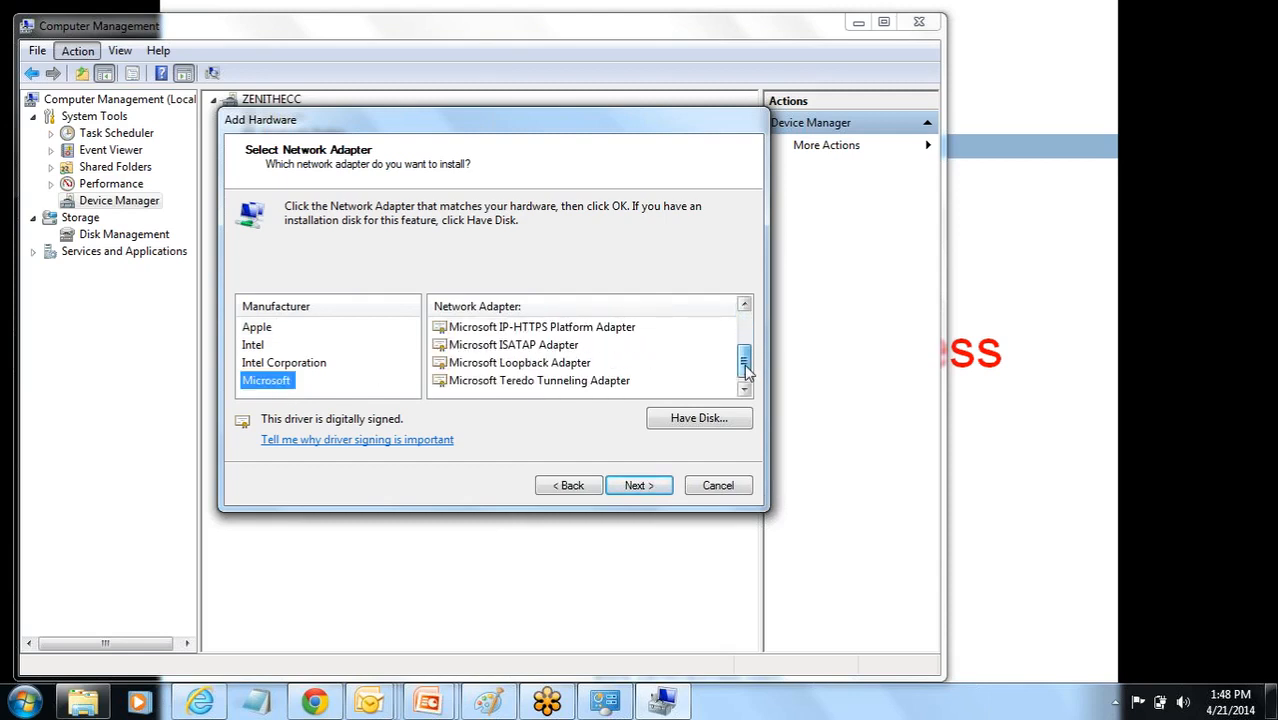
click(580, 366)
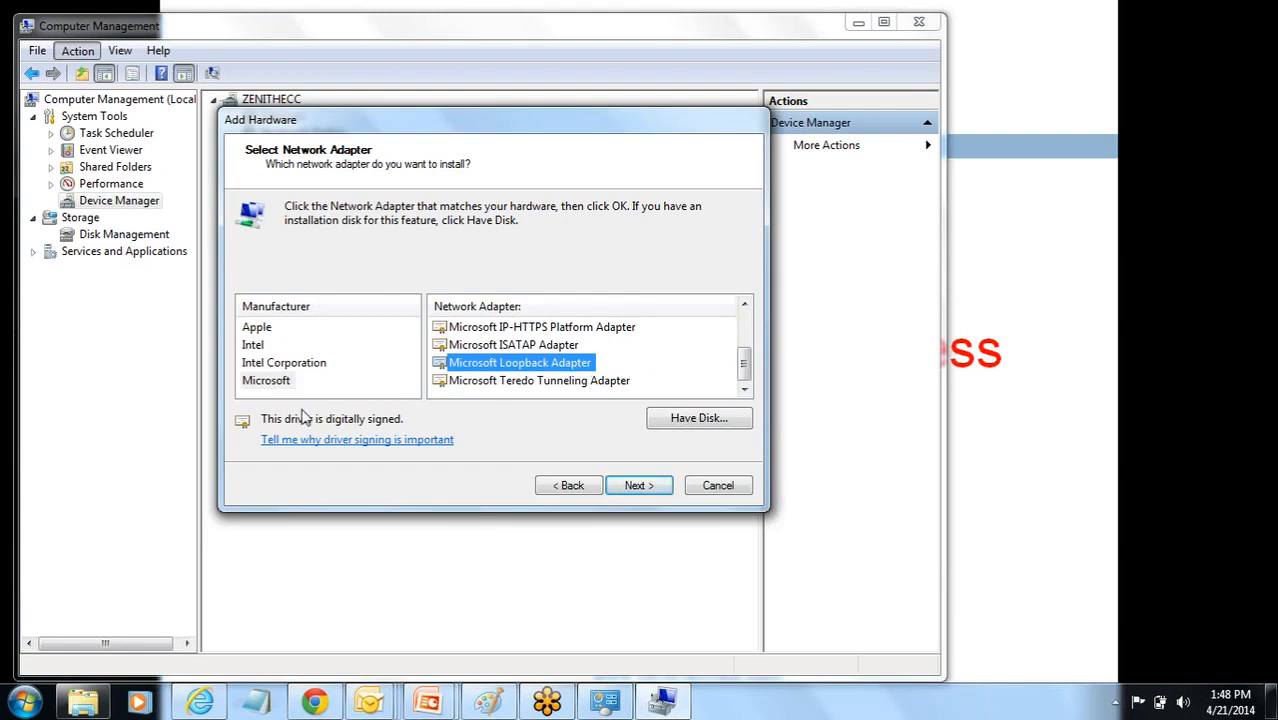
click(264, 381)
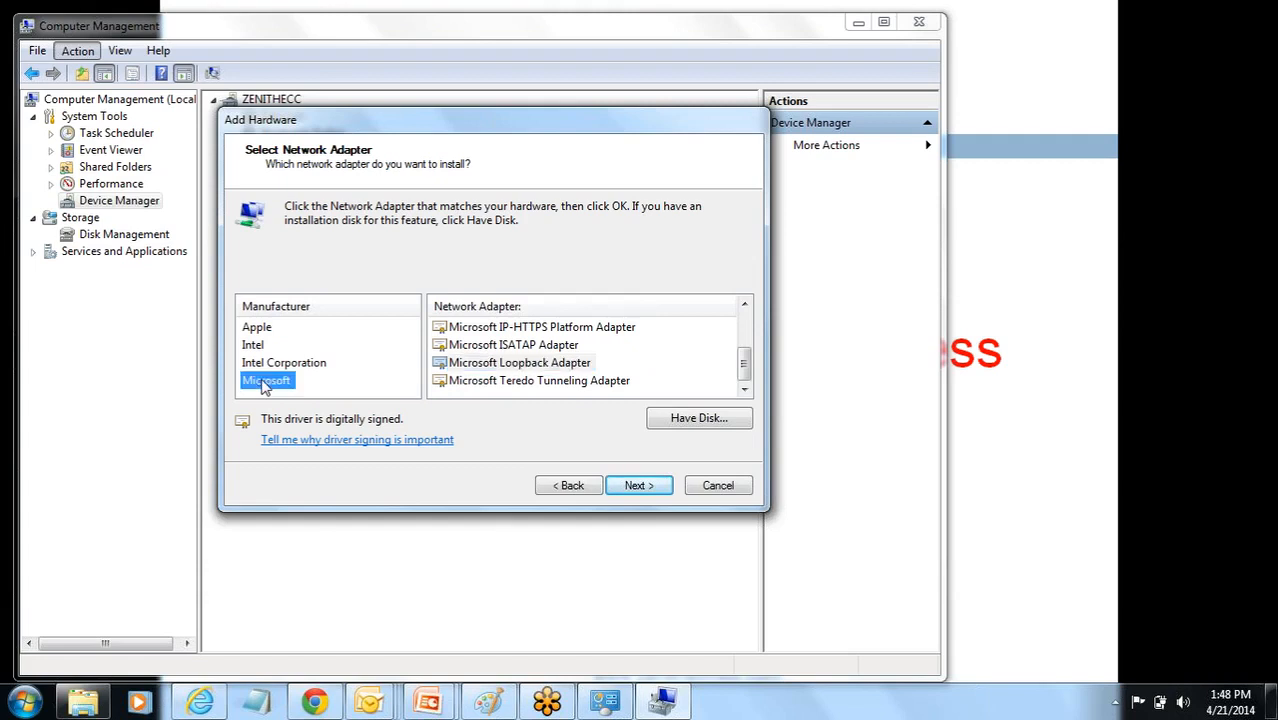
click(485, 364)
click(640, 486)
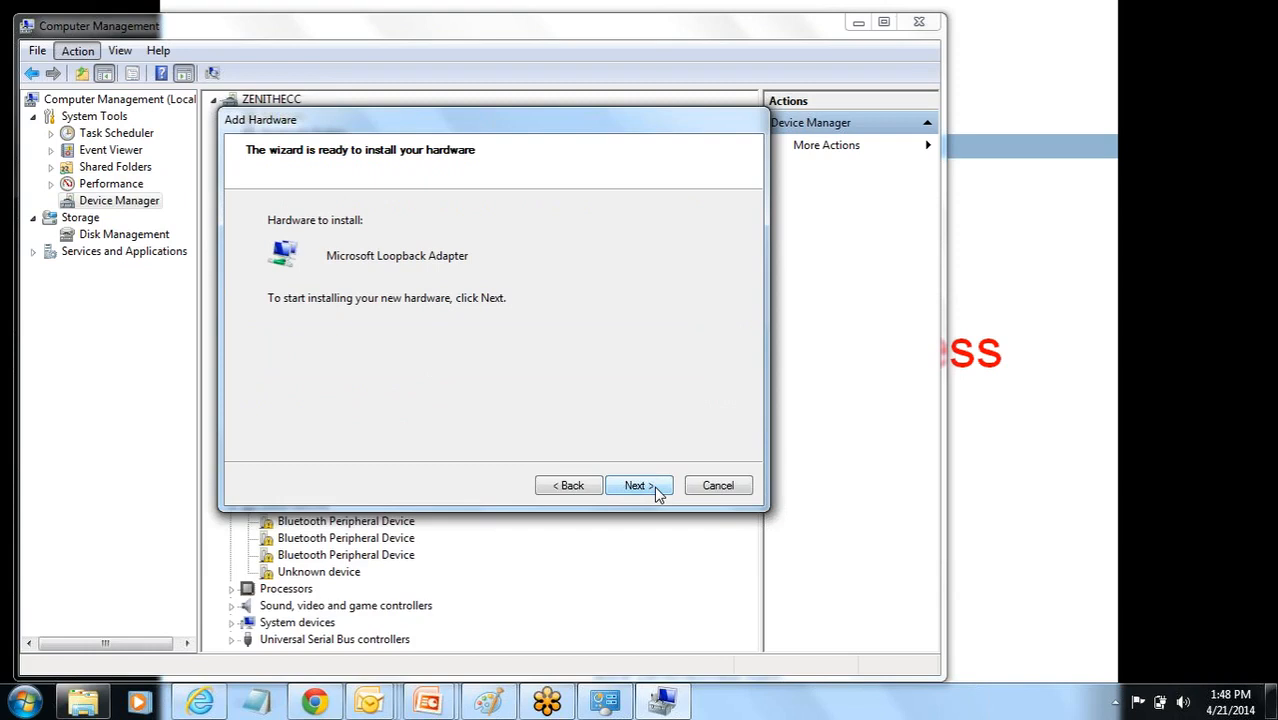
Install the Microsoft Loopback Adapter, finish the hardware wizard and close Computer Management.
click(637, 486)
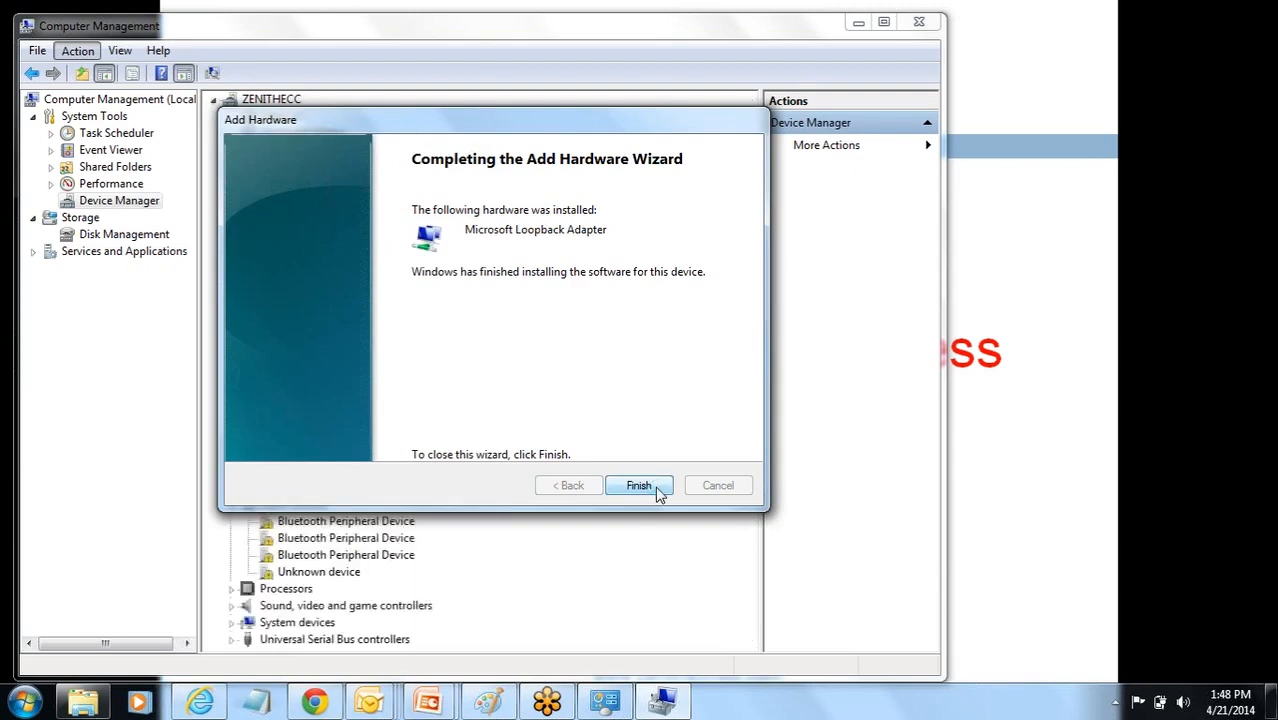
click(639, 486)
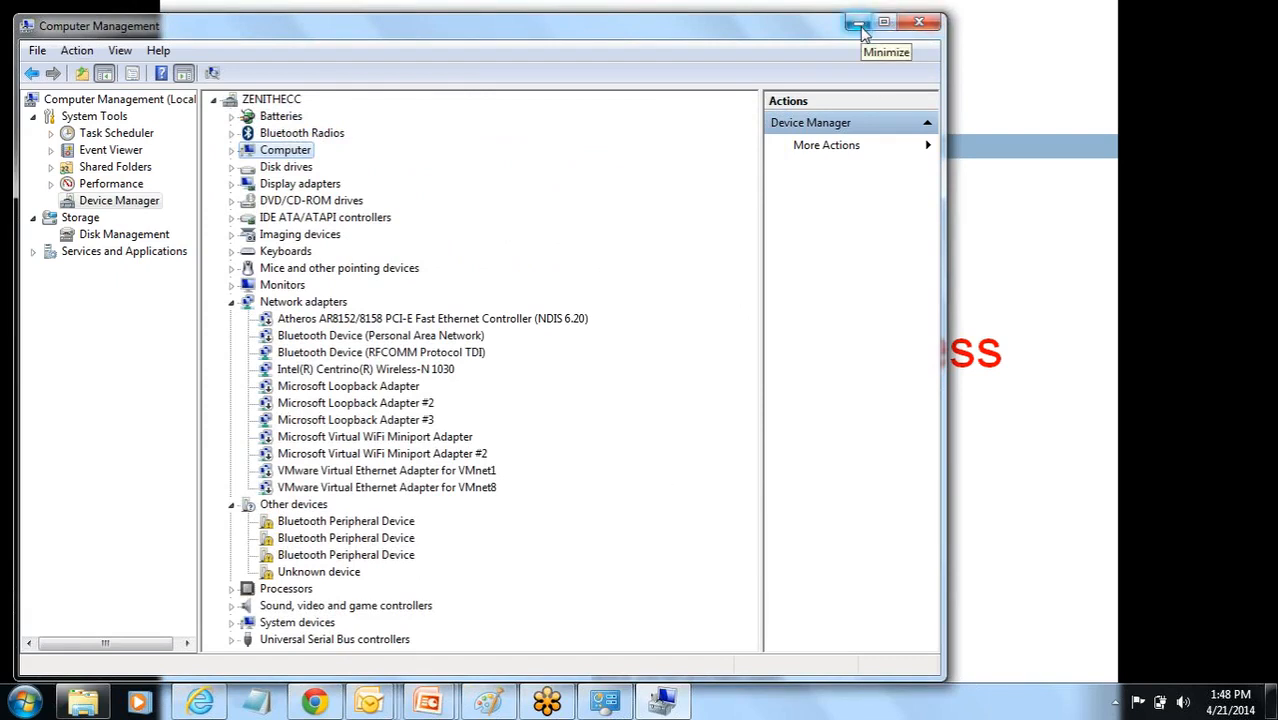
click(911, 24)
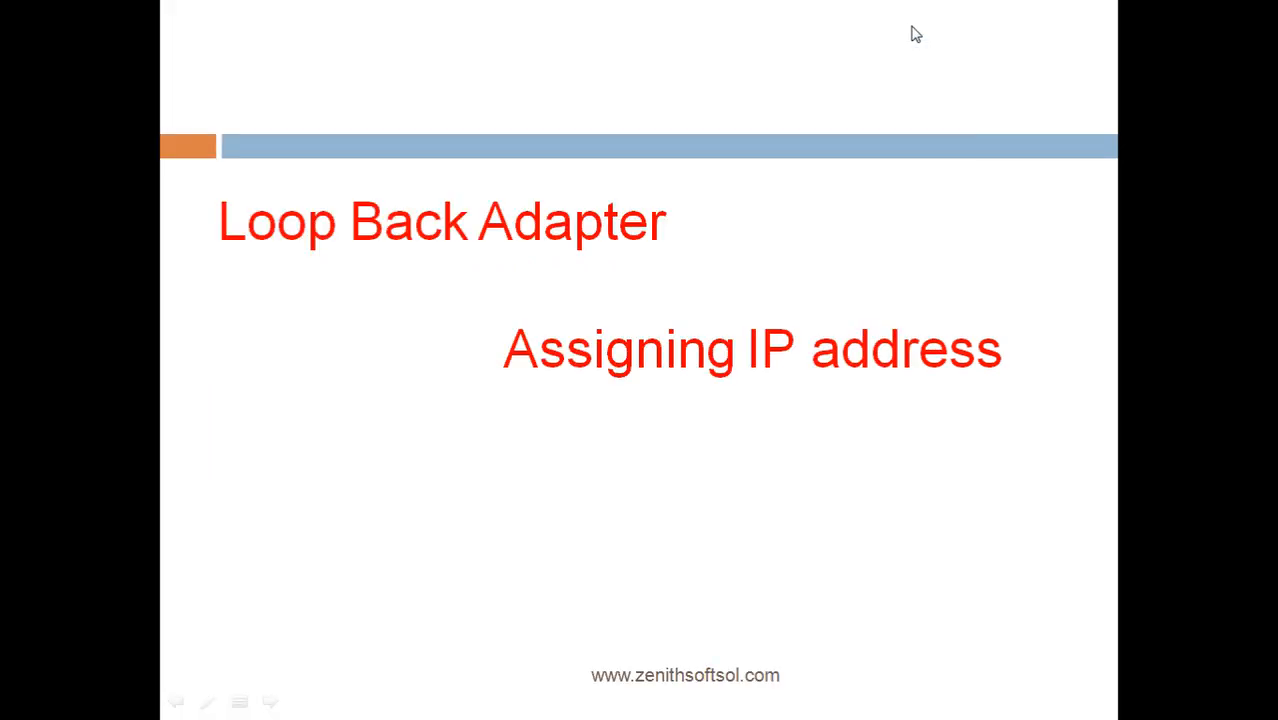
Open the network adapter settings through Control Panel's Network and Sharing Center.
key(super)
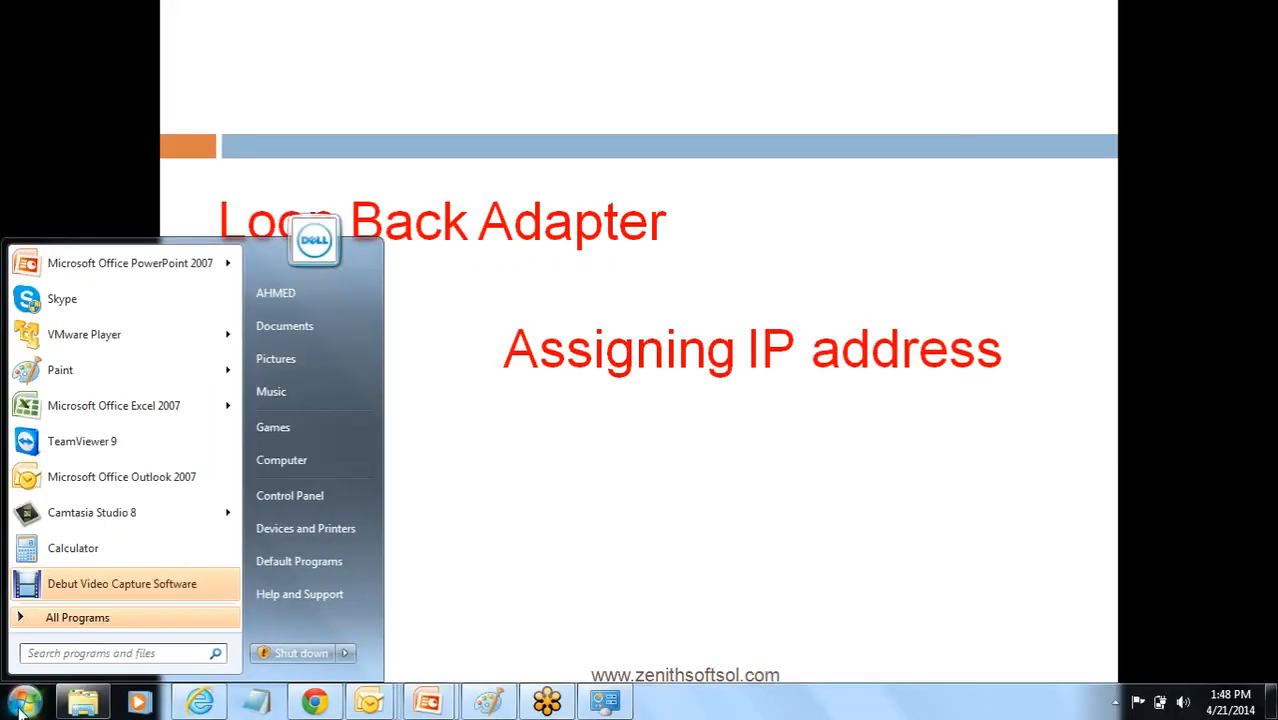
click(280, 508)
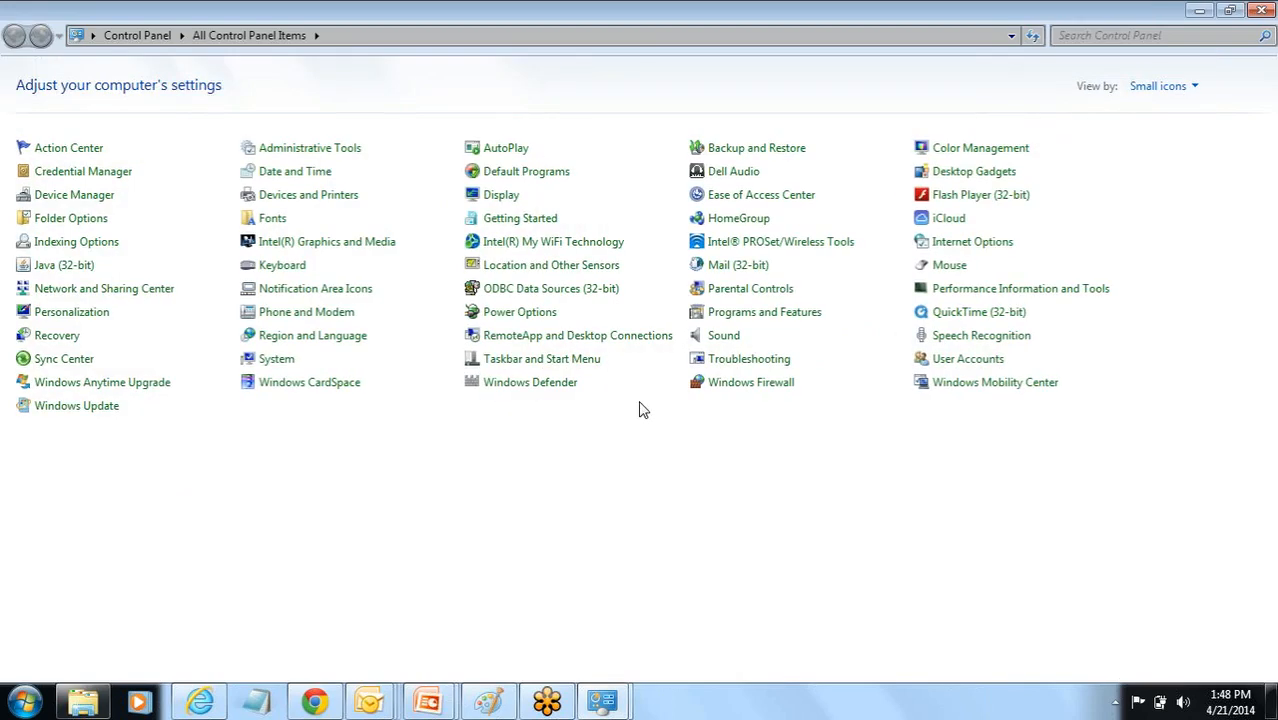
click(163, 294)
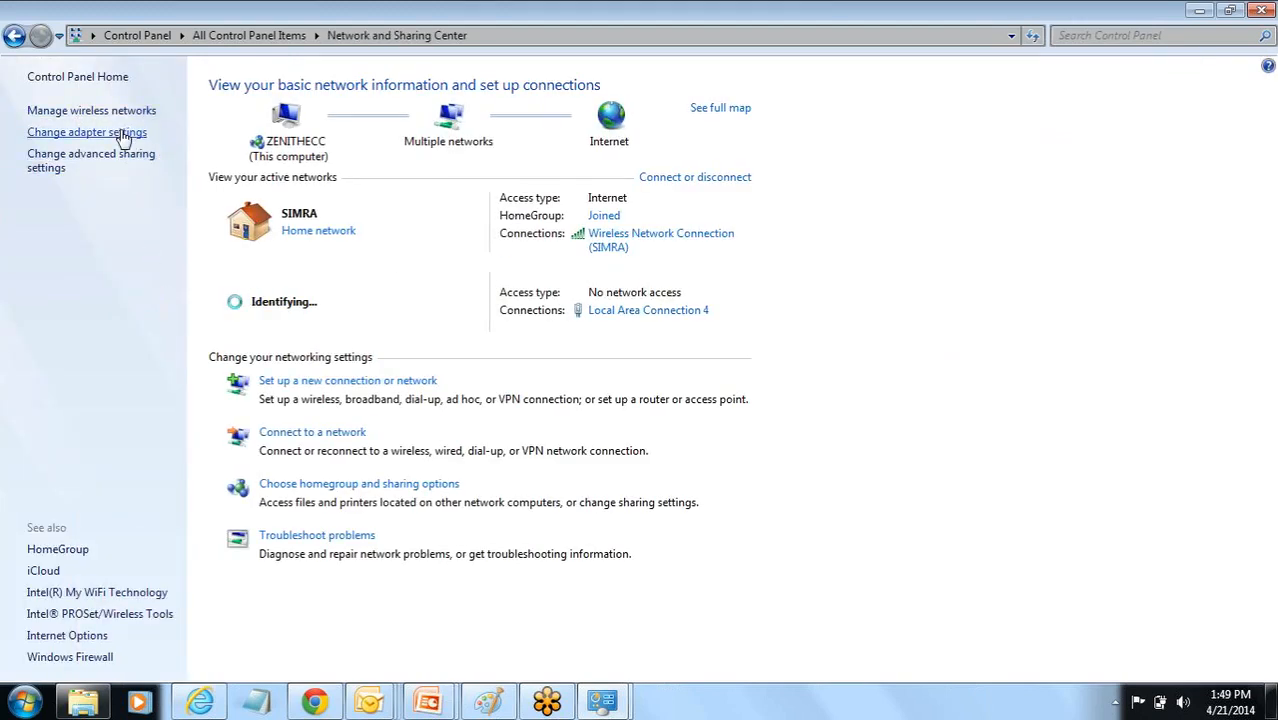
click(120, 133)
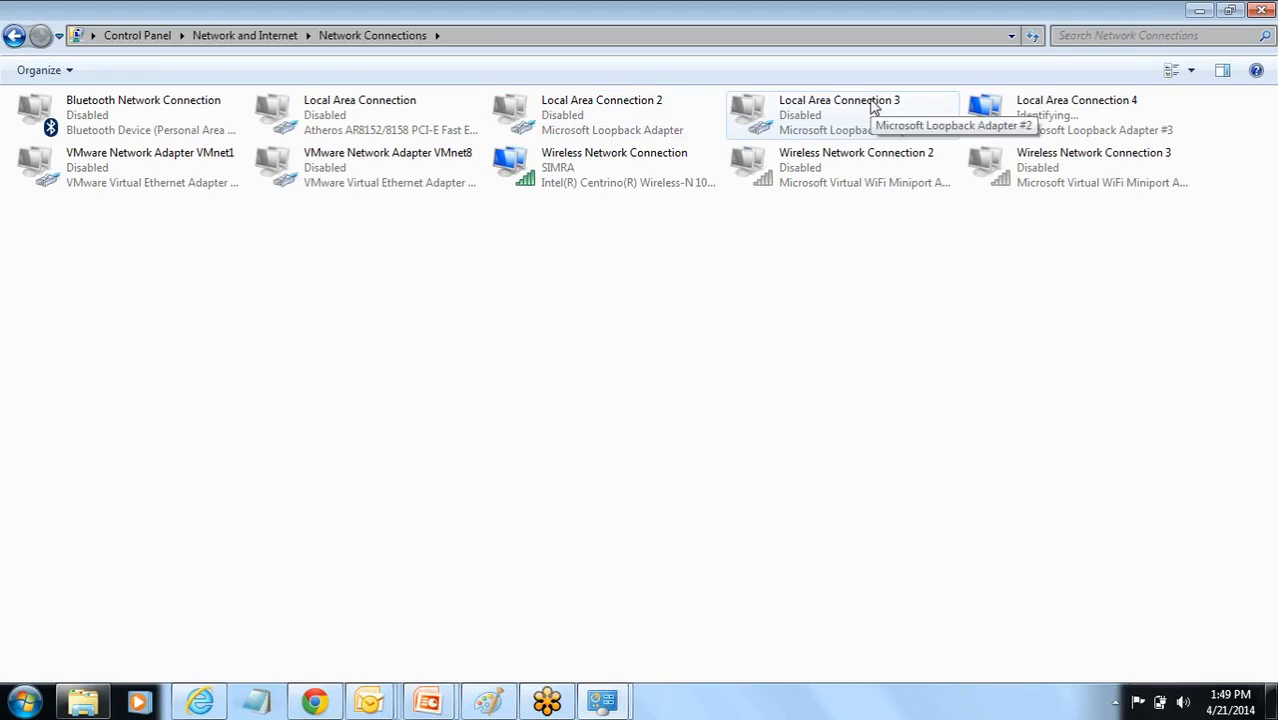
Enable Local Area Connection 2, which uses the Microsoft Loopback Adapter.
right_click(615, 113)
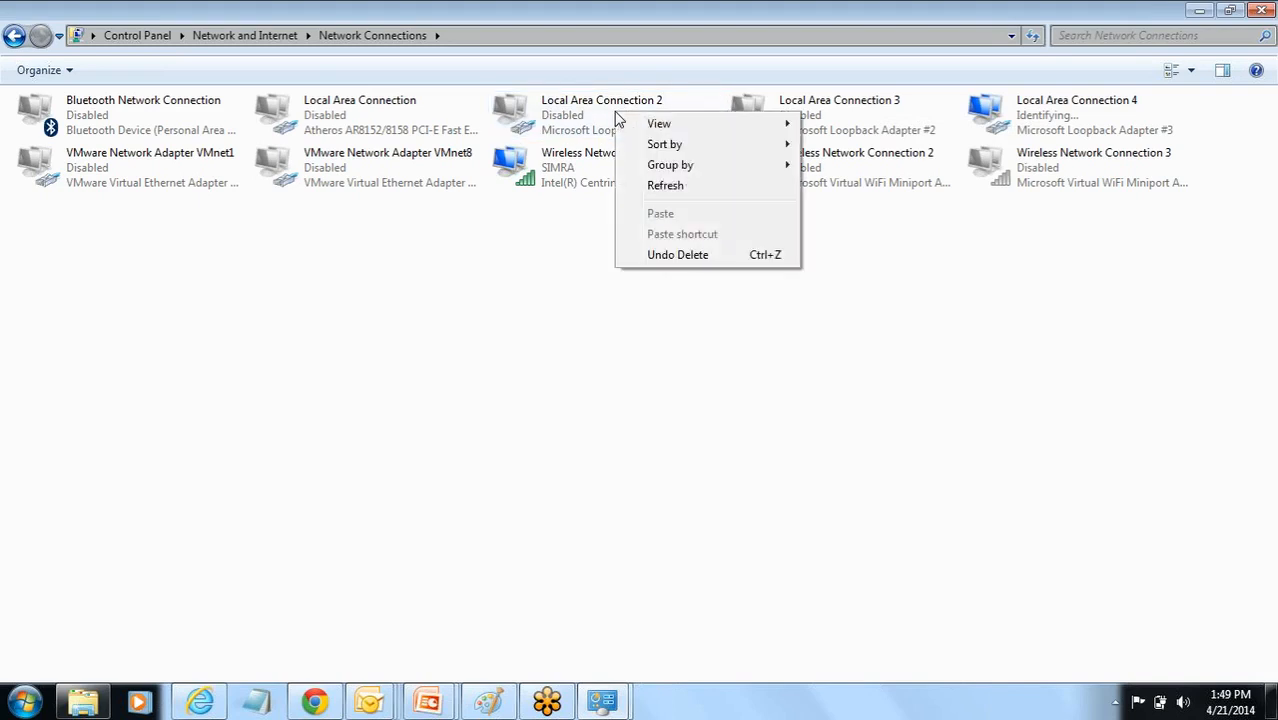
click(598, 111)
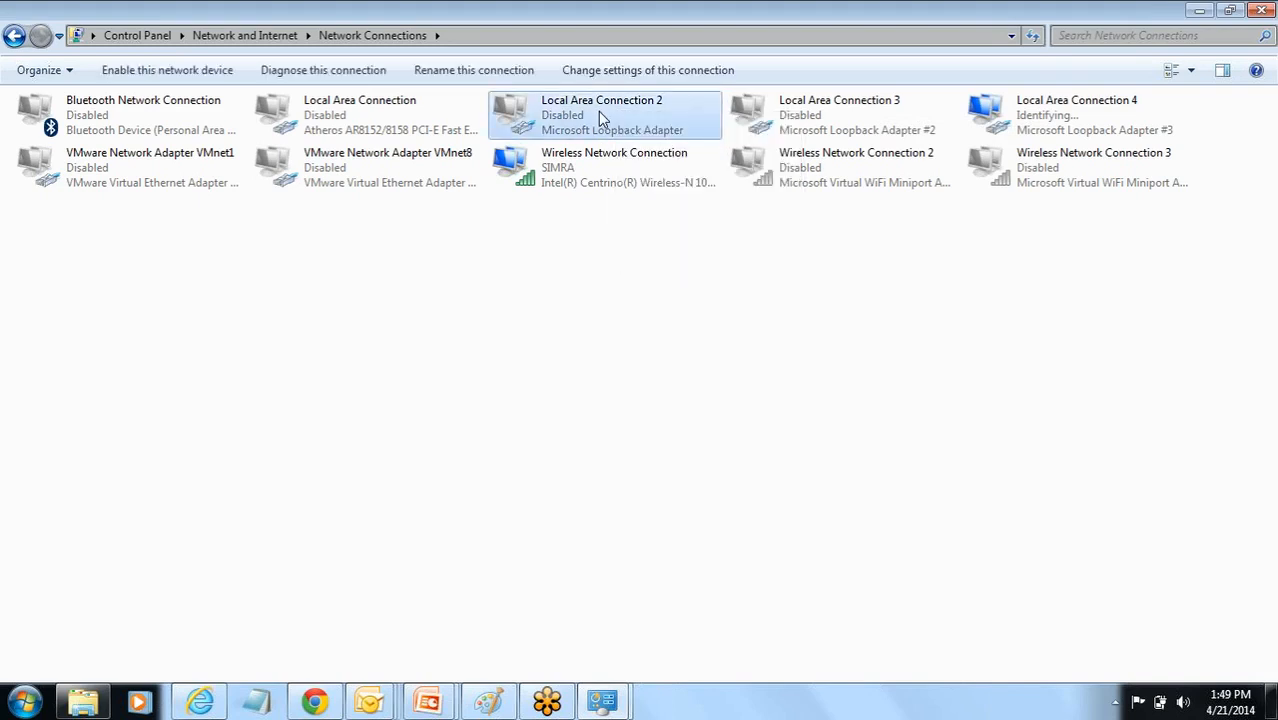
right_click(598, 111)
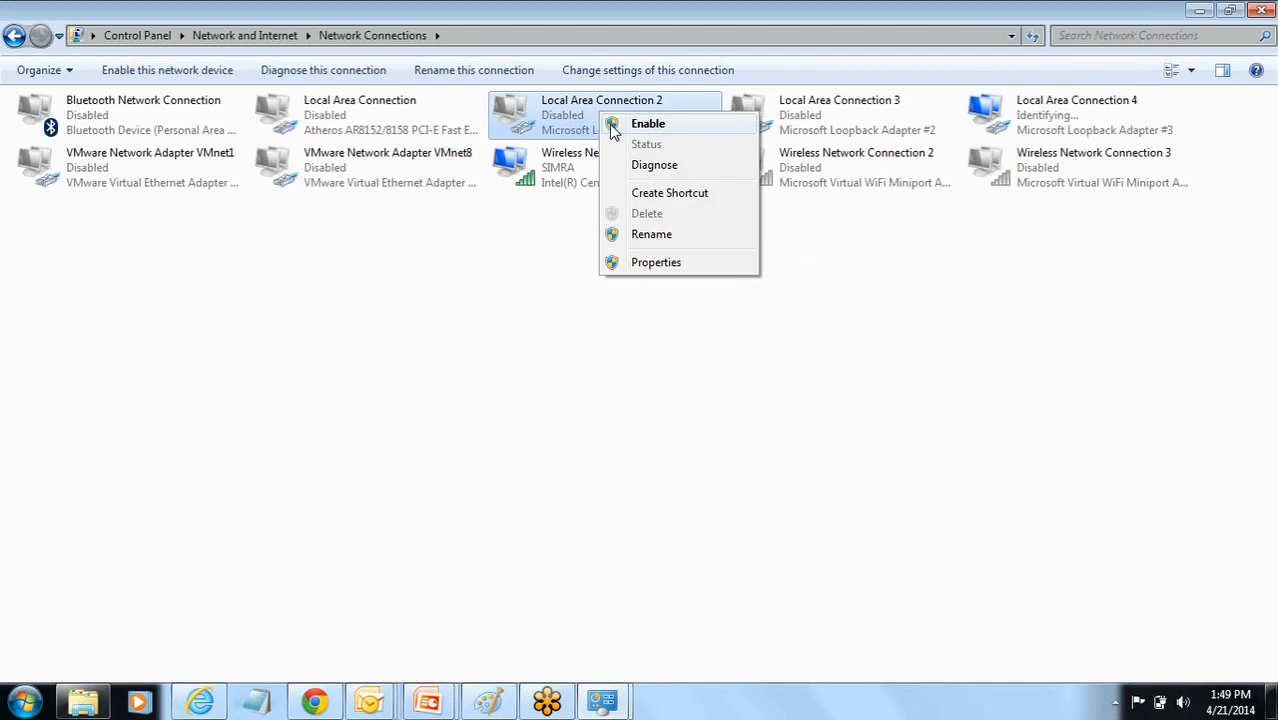
click(613, 125)
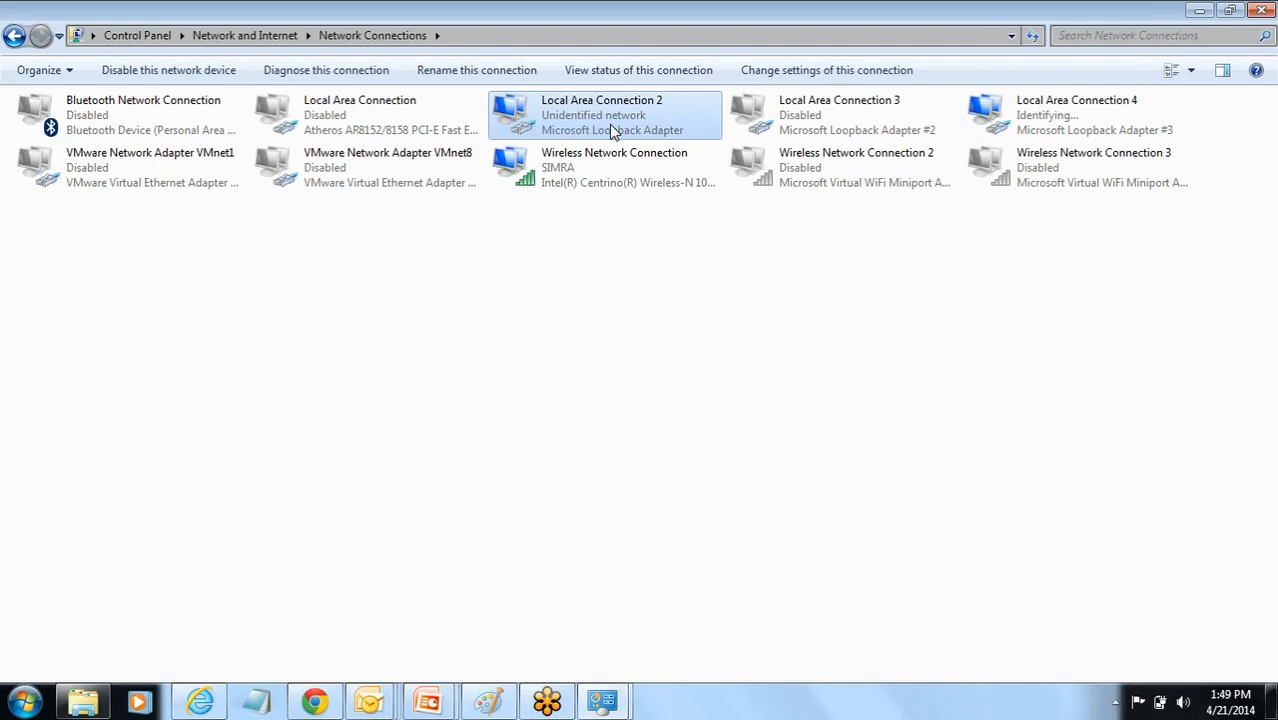
Open the Internet Protocol Version 4 (TCP/IPv4) properties of Local Area Connection 2.
right_click(612, 131)
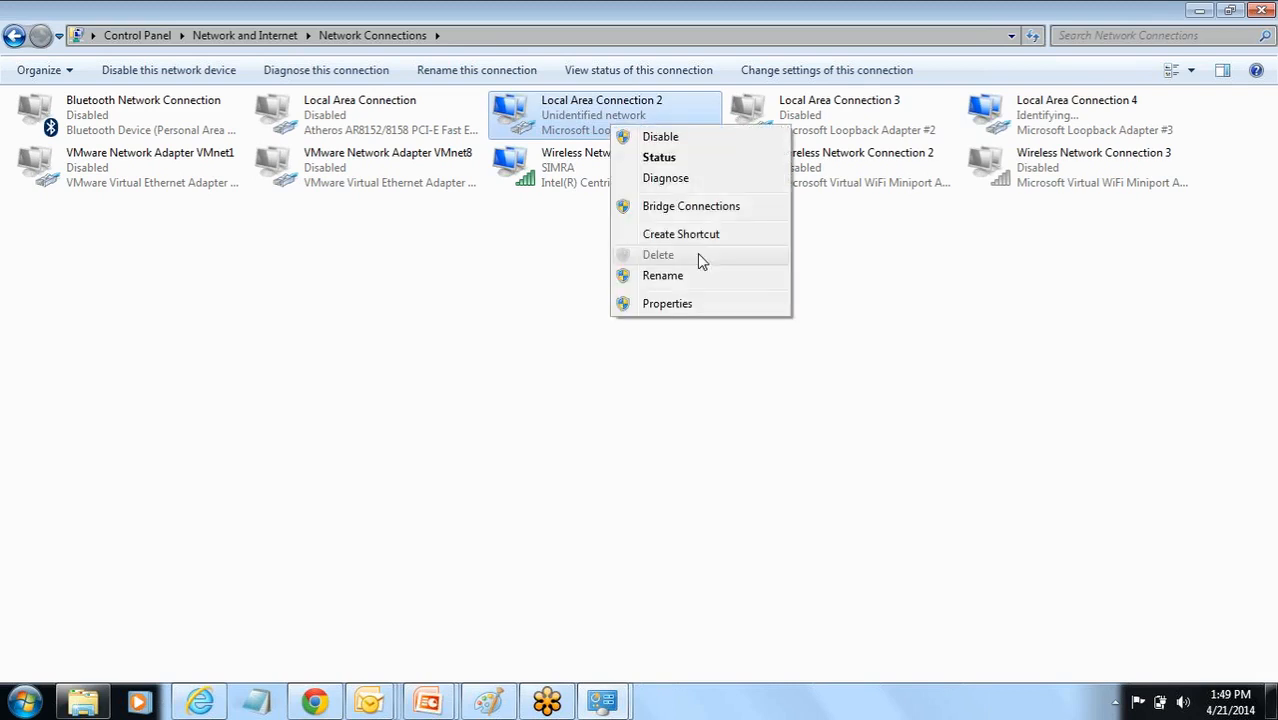
click(695, 312)
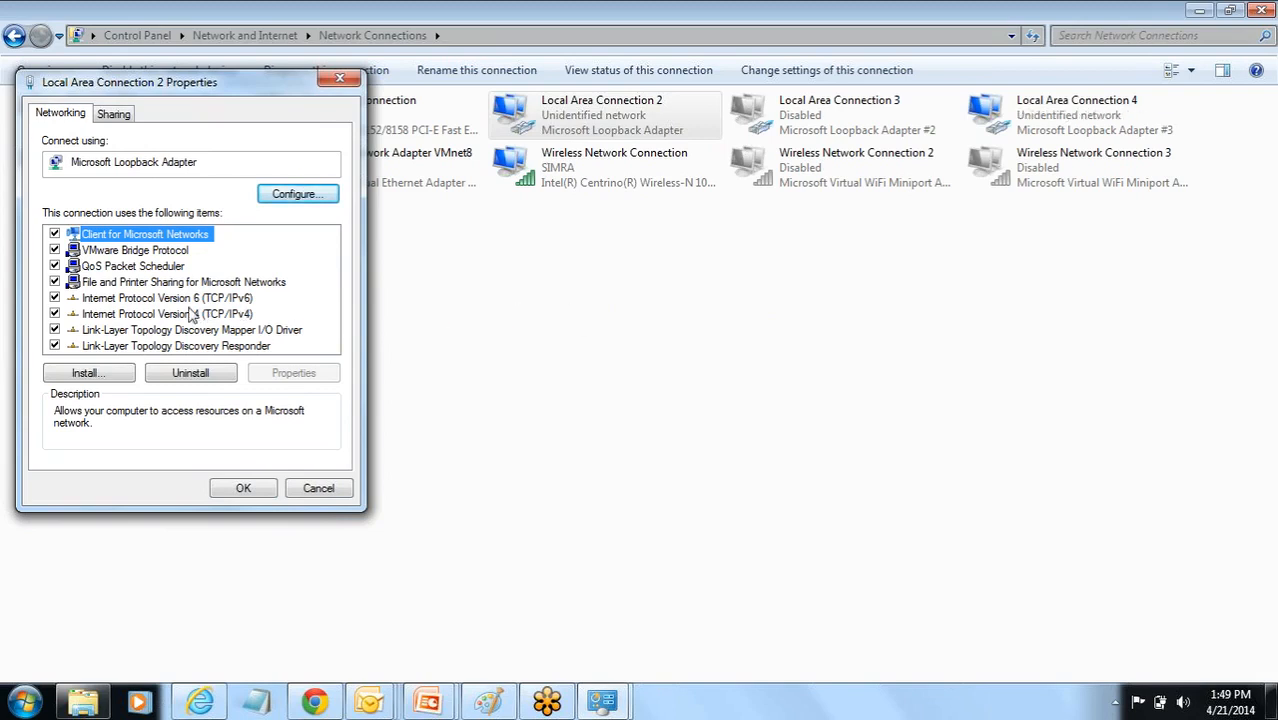
click(185, 316)
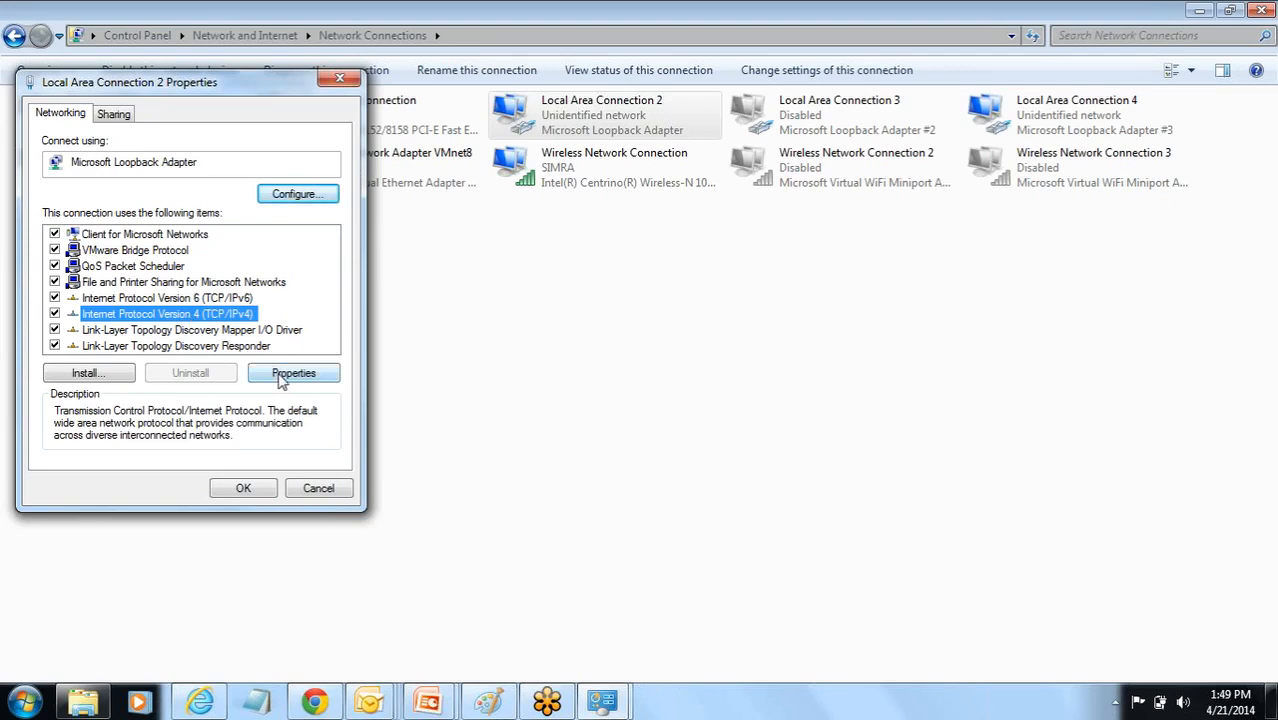
click(281, 377)
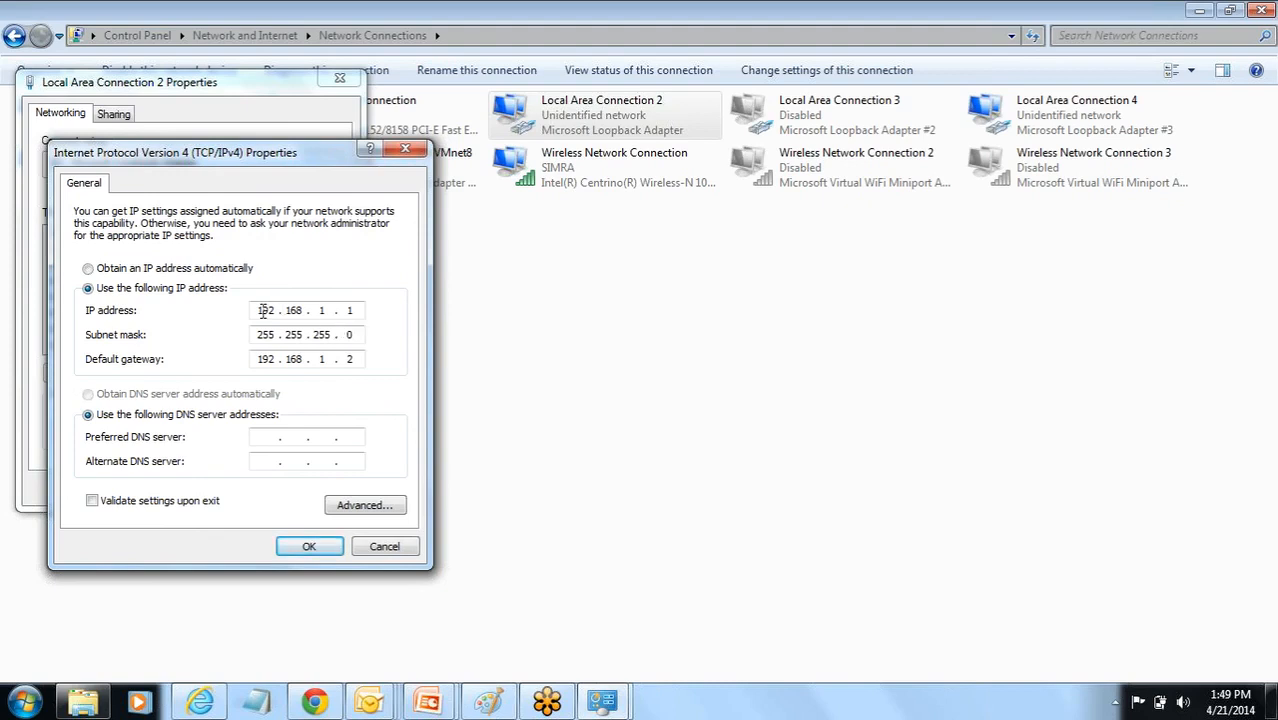
Set the loopback connection's IP address to 192.168.10.10.
double_click(285, 313)
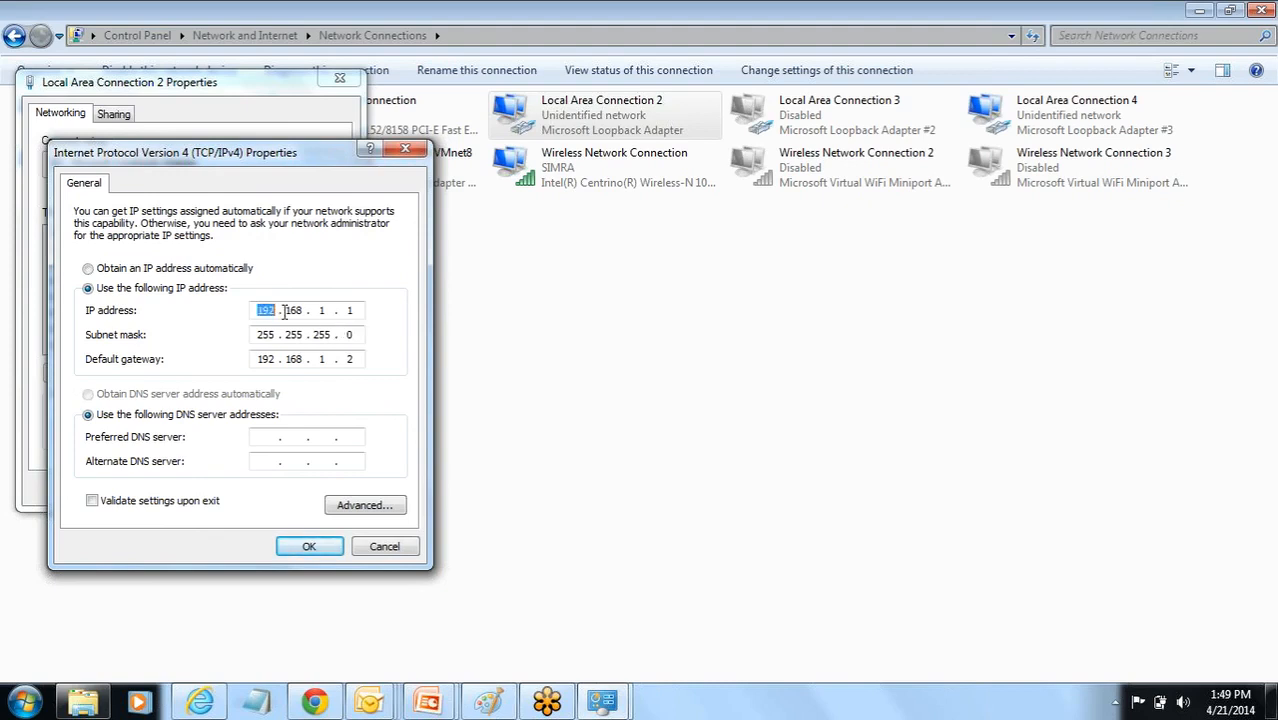
click(352, 312)
click(326, 310)
text(0)
key(Tab)
key(shift+Tab)
click(362, 311)
text(0)
Set the loopback connection's default gateway to 192.168.1.3.
click(350, 361)
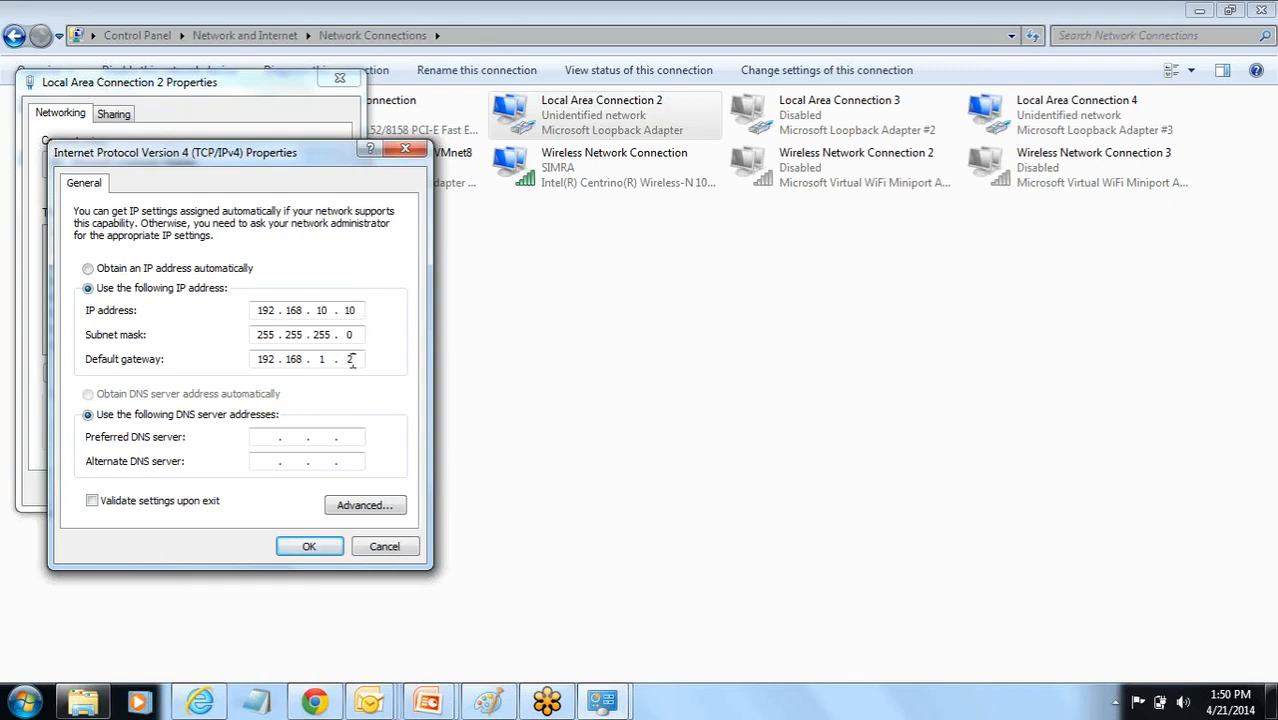
key(BackSpace)
text(3)
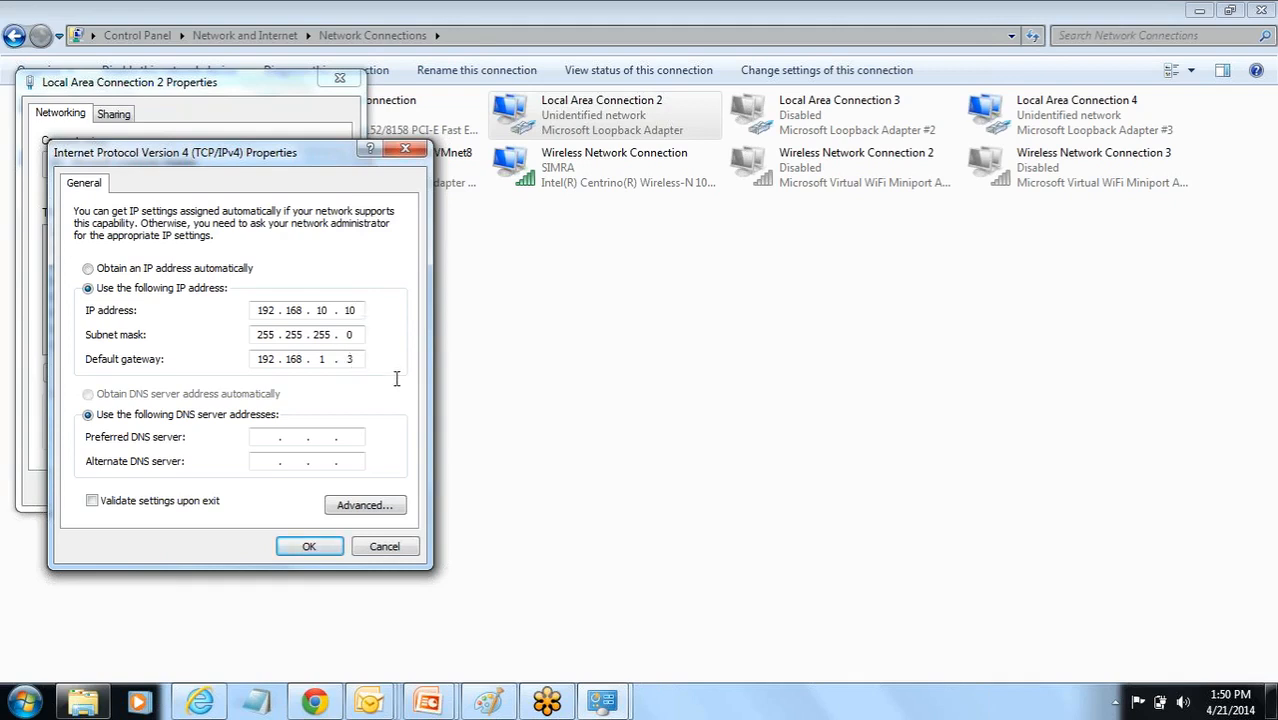